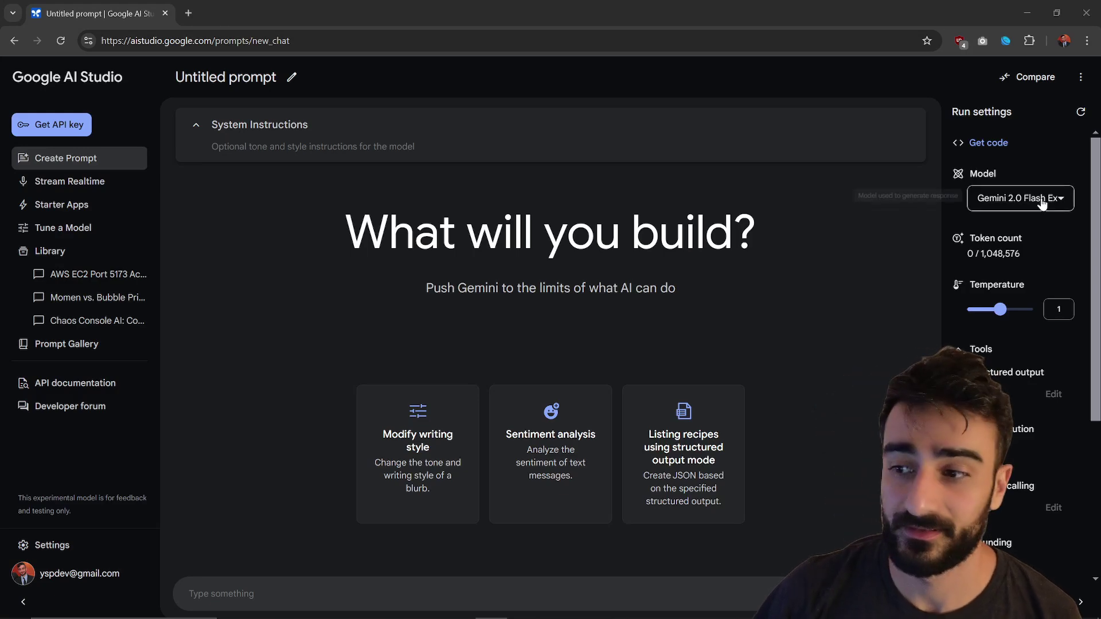
Look through the model list without changing the model, then go to the Stream Realtime page
{"action": "left_click", "coordinate": [1041, 201]}
{"action": "scroll", "coordinate": [969, 299], "scroll_direction": "down", "scroll_amount": 2}
{"action": "mouse_move", "coordinate": [984, 265]}
{"action": "left_click", "coordinate": [763, 197]}
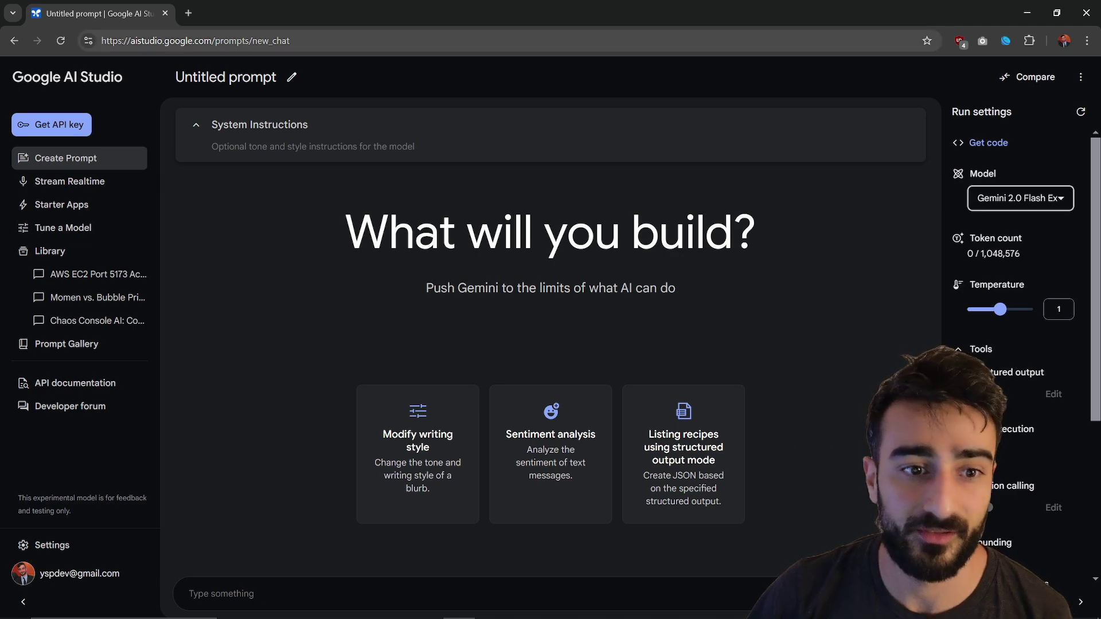
{"action": "left_click_drag", "start_coordinate": [138, 41], "coordinate": [205, 41]}
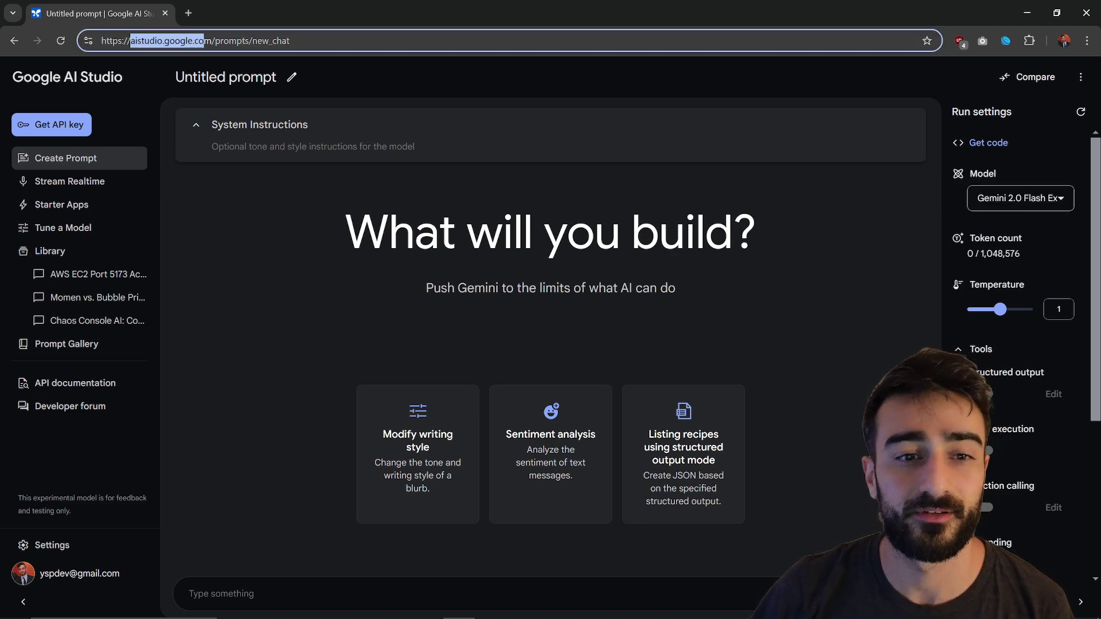
{"action": "left_click", "coordinate": [86, 182]}
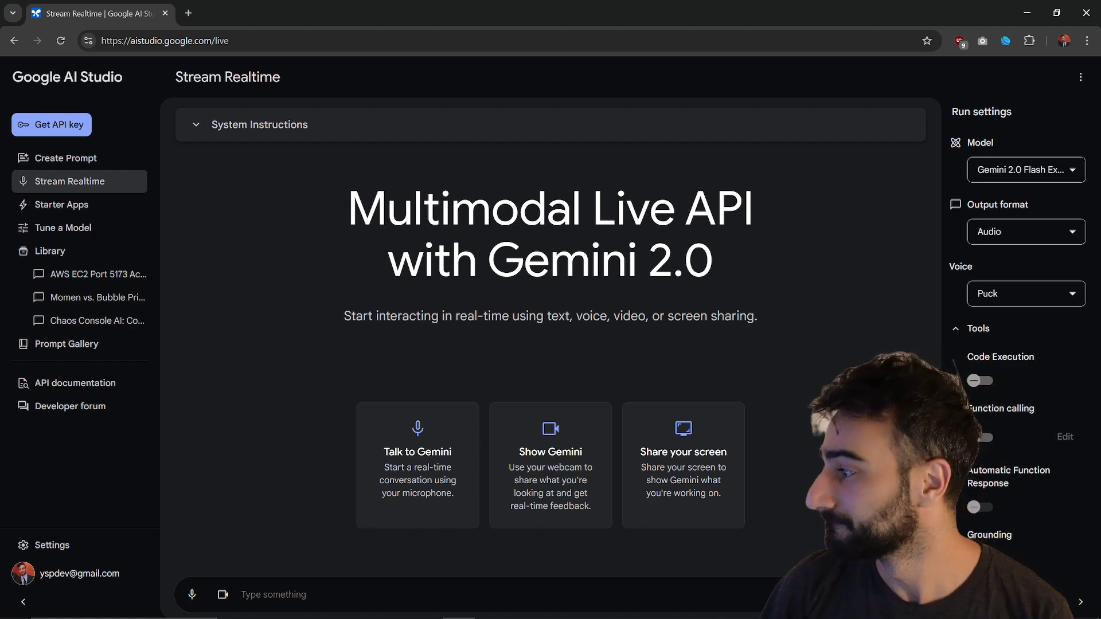
Check the site's camera permission and open the browser's camera settings
{"action": "key", "text": "ctrl+t"}
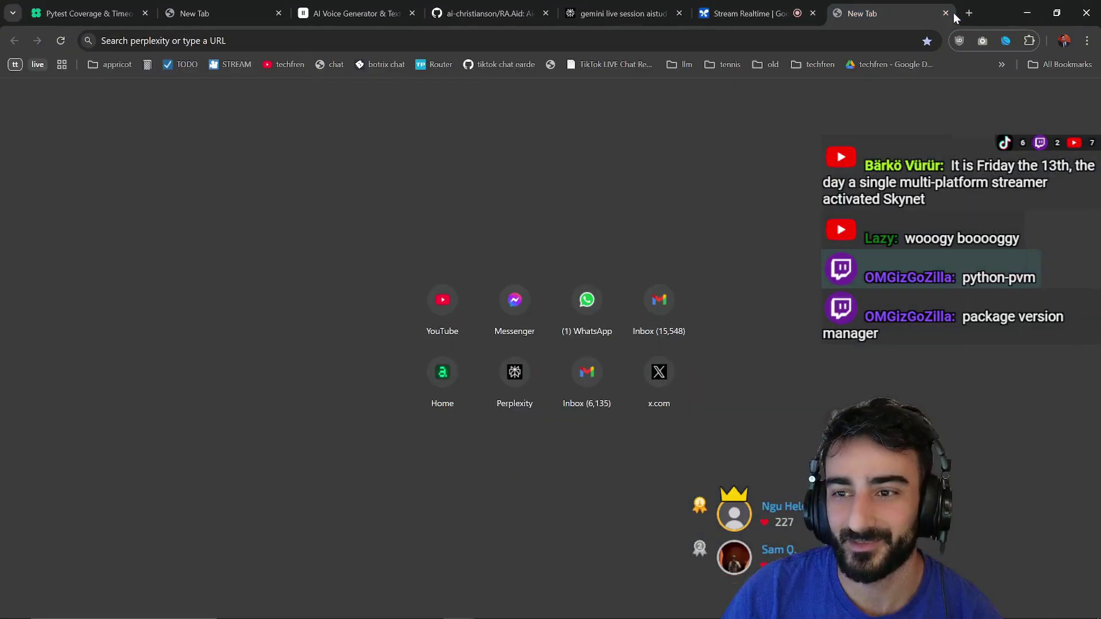
{"action": "key", "text": "ctrl+w"}
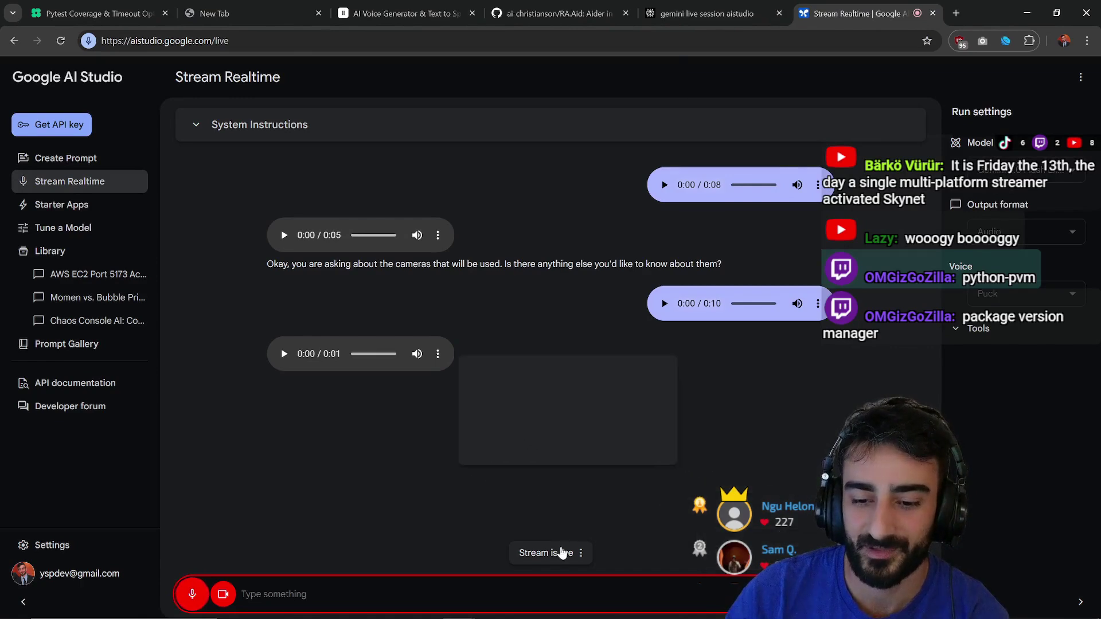
{"action": "left_click", "coordinate": [89, 40]}
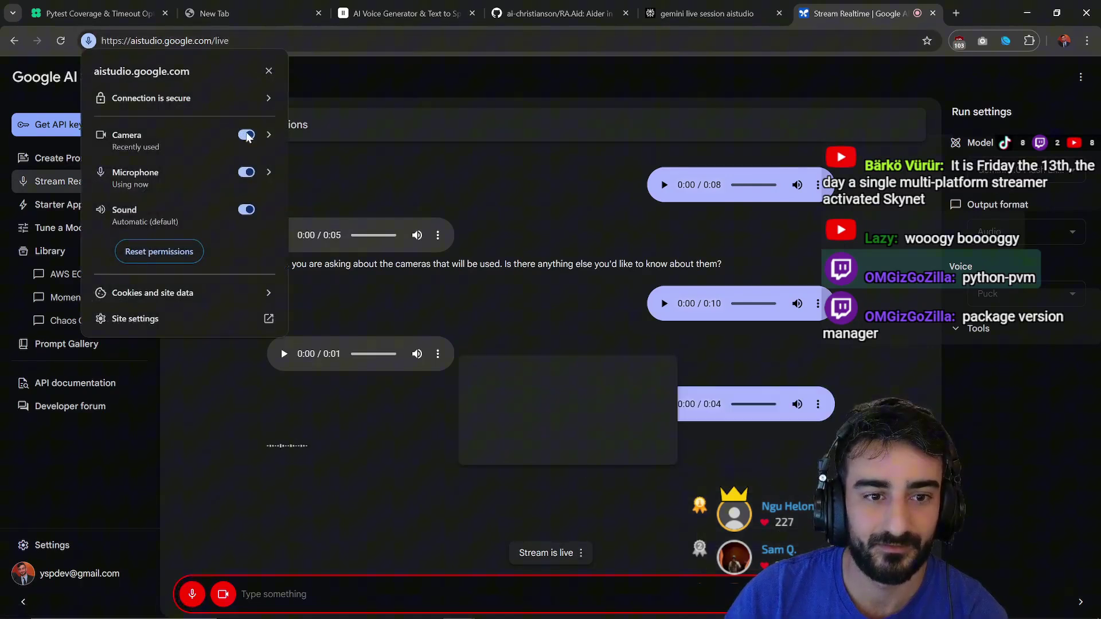
{"action": "left_click", "coordinate": [269, 135]}
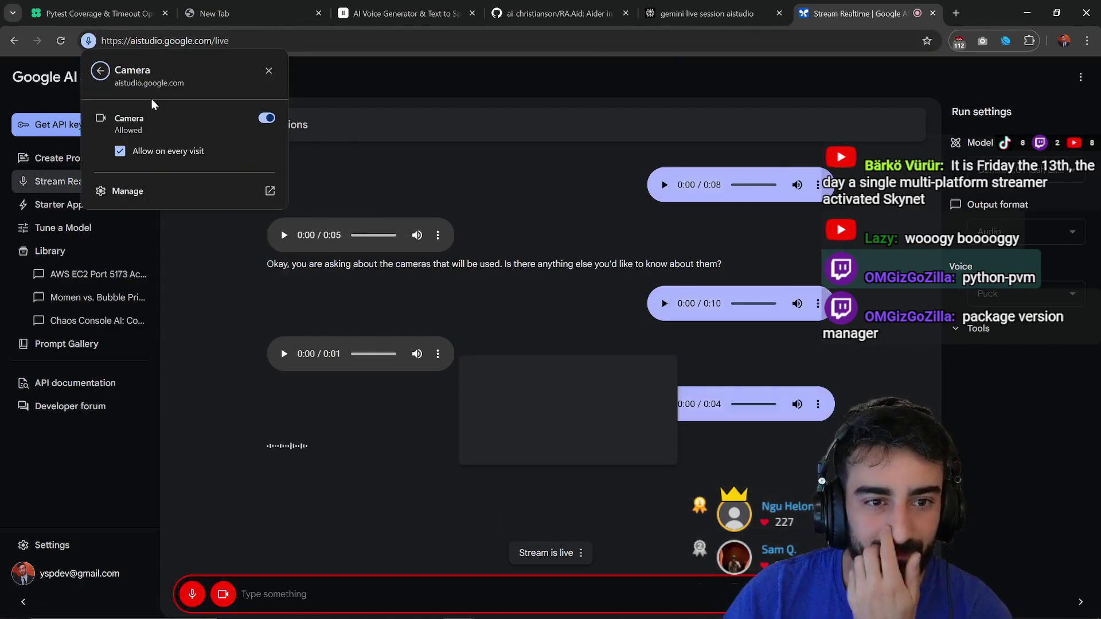
{"action": "left_click", "coordinate": [148, 199]}
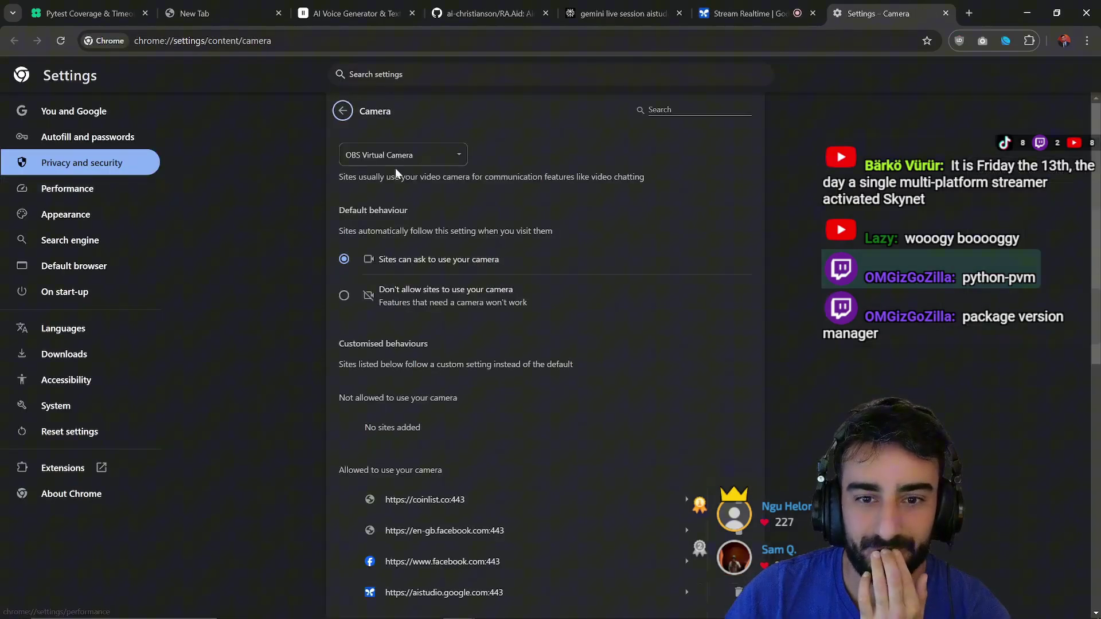
Close the settings and extra tabs, then stop the running live stream
{"action": "left_click", "coordinate": [946, 13]}
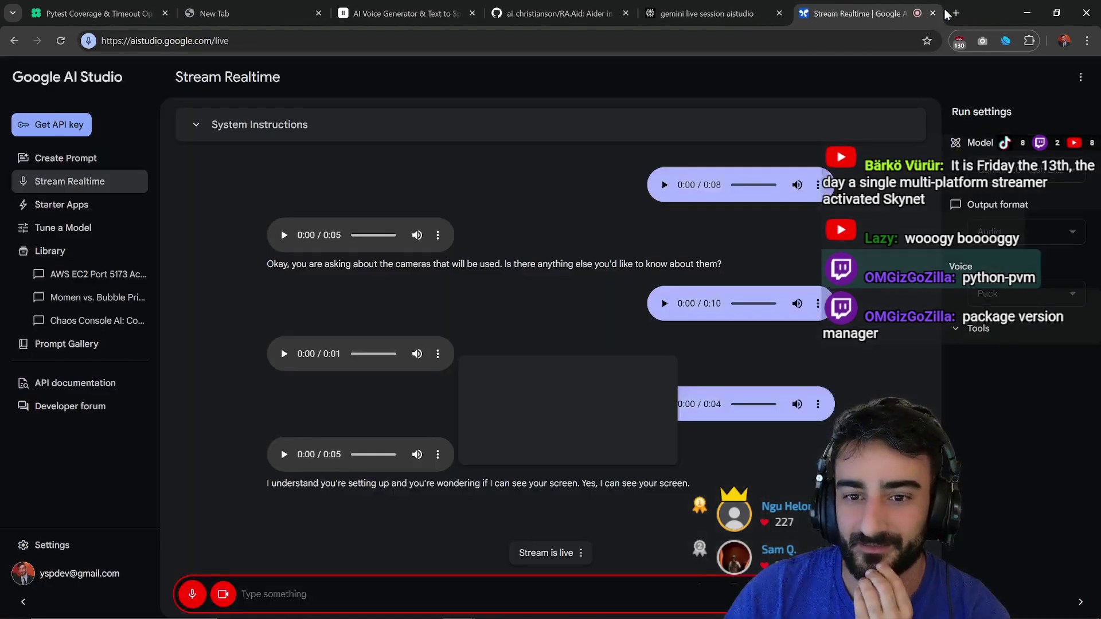
{"action": "left_click", "coordinate": [744, 13]}
{"action": "left_click", "coordinate": [779, 13]}
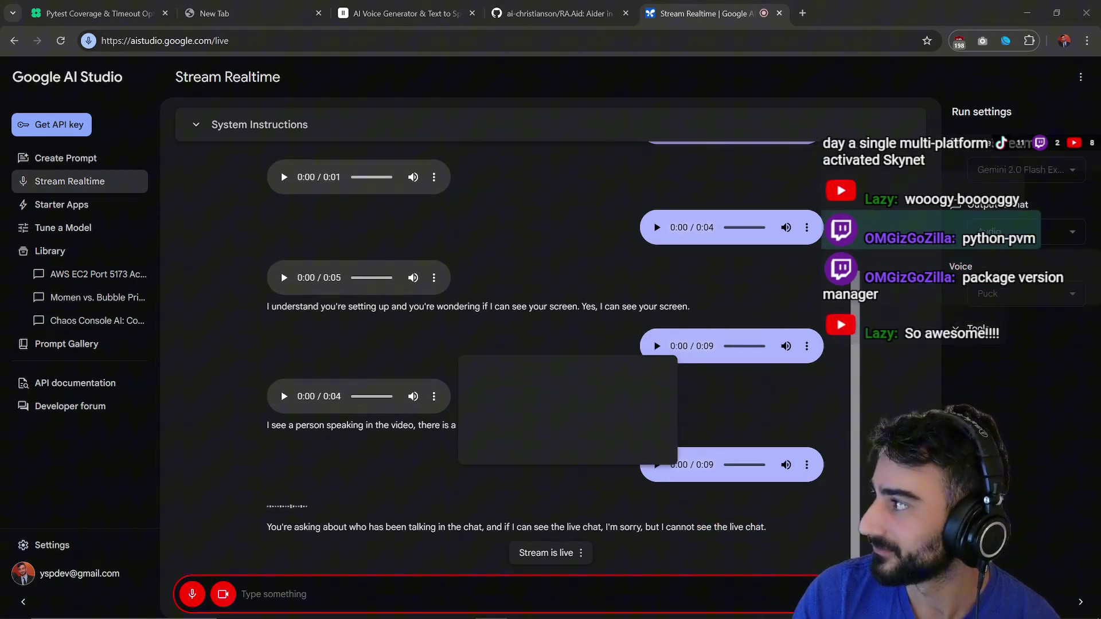
{"action": "left_click", "coordinate": [223, 593]}
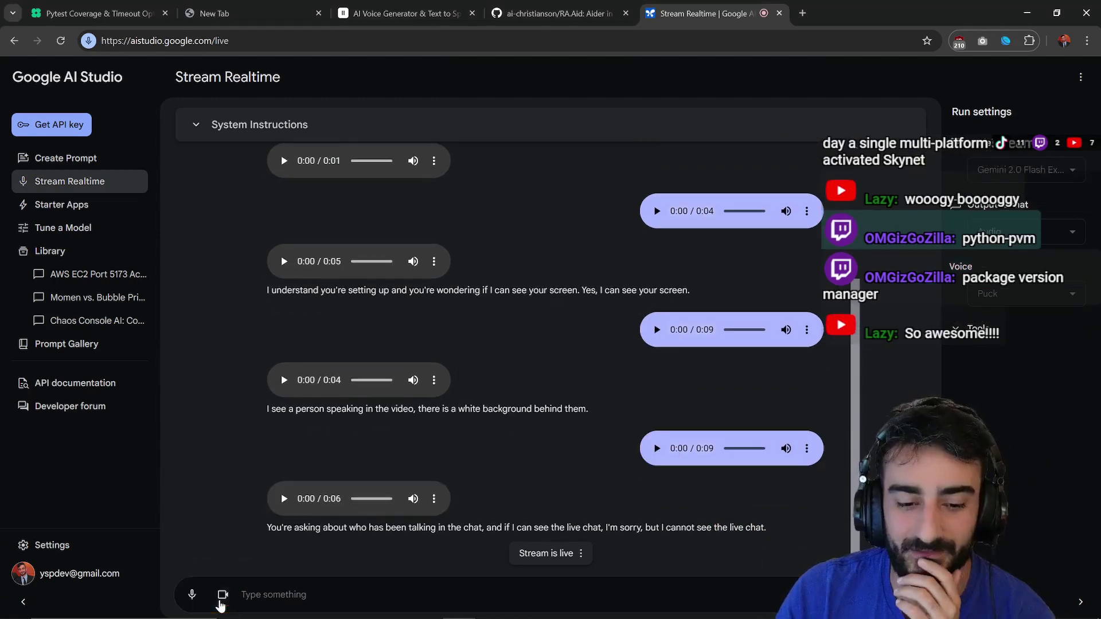
Start a new screen-sharing live session and shrink the browser to reveal the terminal
{"action": "left_click", "coordinate": [224, 592]}
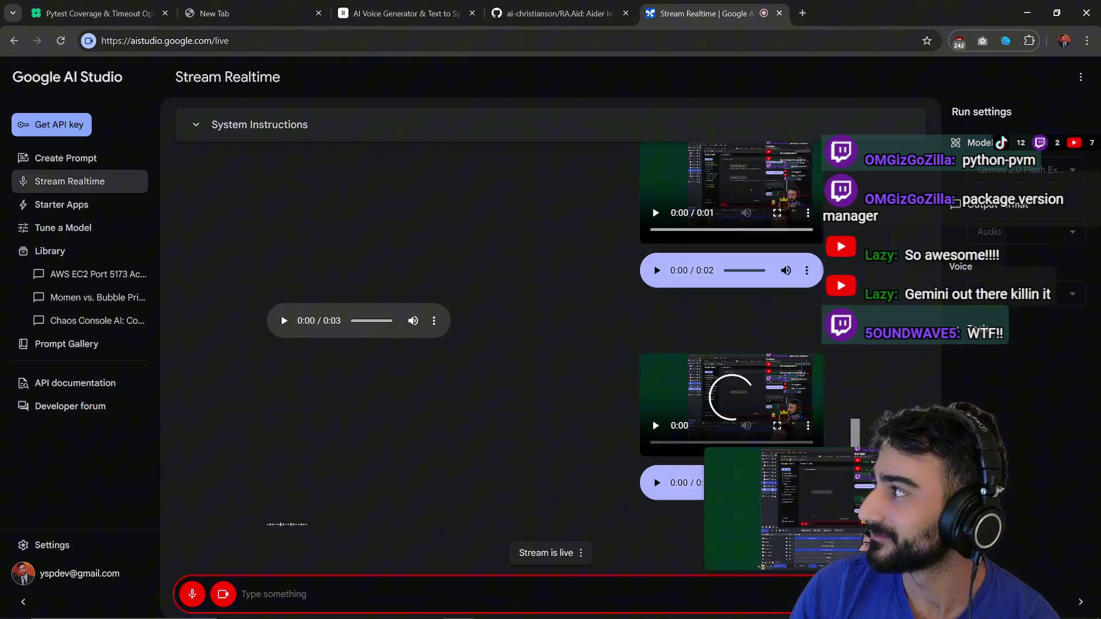
{"action": "left_click_drag", "start_coordinate": [1001, 15], "coordinate": [673, 21]}
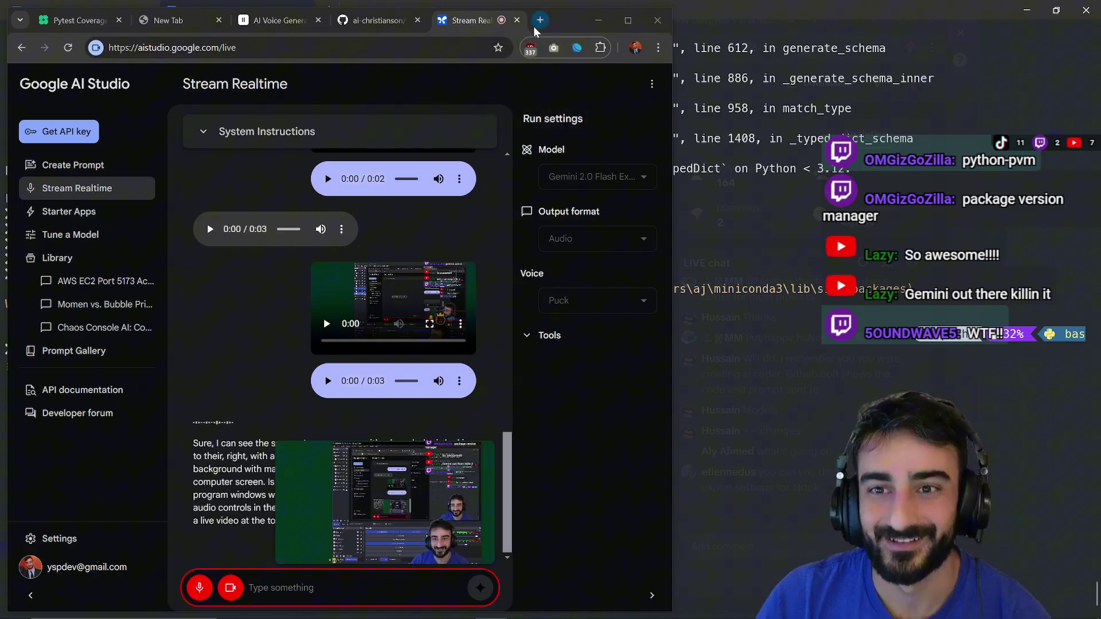
Bring the terminal forward and close the extra browser window
{"action": "double_click", "coordinate": [916, 27]}
{"action": "left_click", "coordinate": [901, 21]}
{"action": "left_click", "coordinate": [901, 22]}
{"action": "left_click", "coordinate": [933, 22]}
Snap the terminal to the left third with the browser beside it, and resize both
{"action": "left_click_drag", "start_coordinate": [635, 102], "coordinate": [516, 12]}
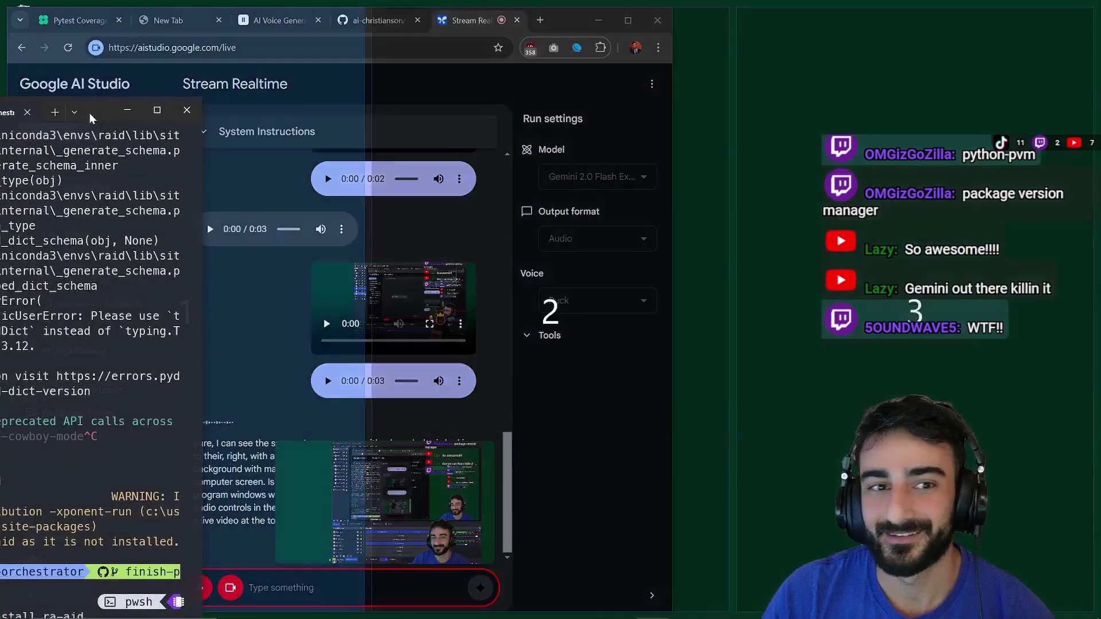
{"action": "left_click", "coordinate": [573, 206]}
{"action": "right_click", "coordinate": [565, 205]}
{"action": "left_click", "coordinate": [610, 238]}
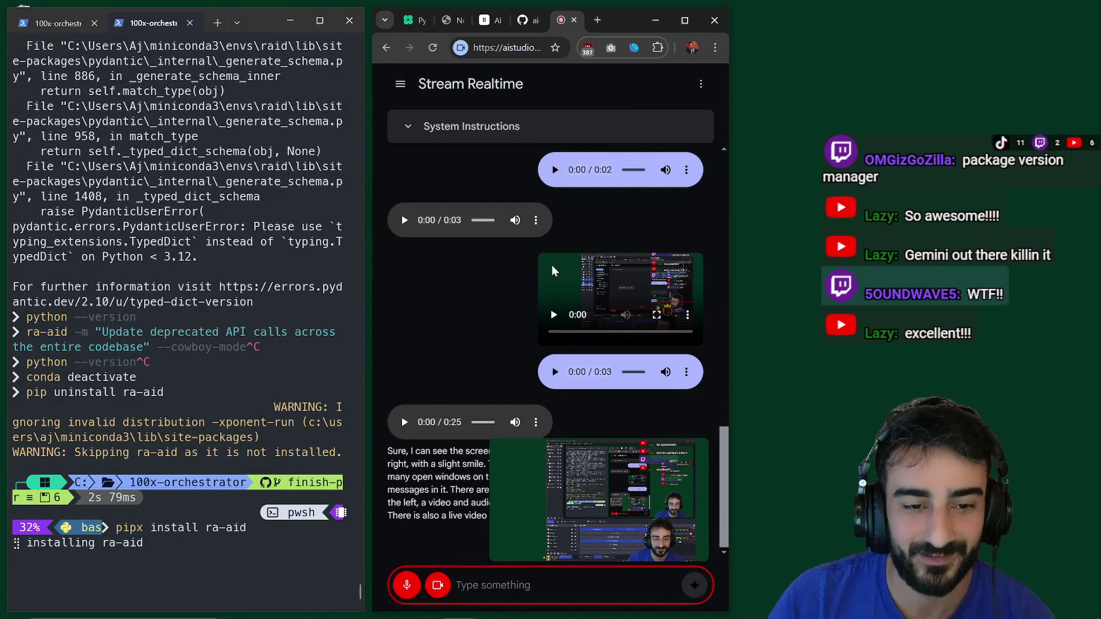
{"action": "left_click_drag", "start_coordinate": [365, 306], "coordinate": [481, 262]}
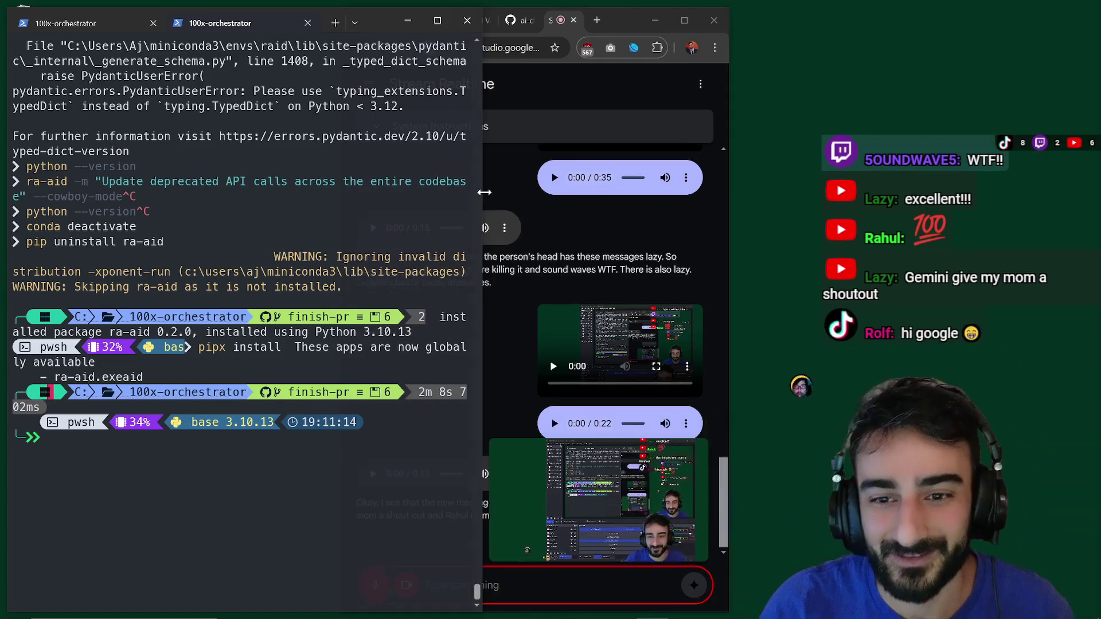
{"action": "left_click_drag", "start_coordinate": [481, 252], "coordinate": [388, 187]}
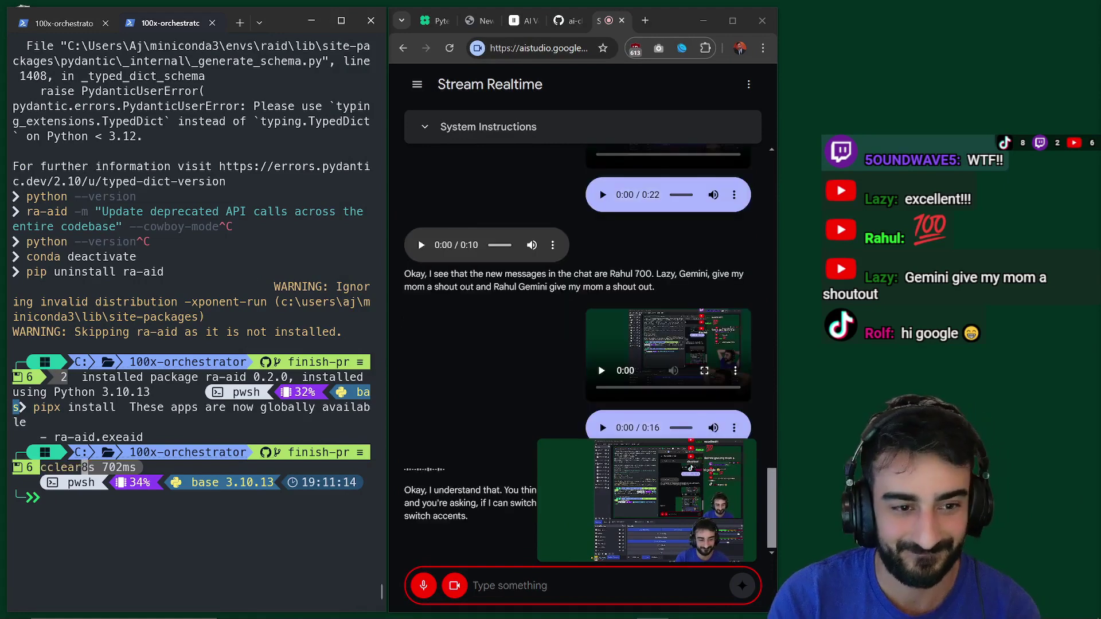
Clear the terminal, rerun the ra-aid --cowboy-mode command, and scroll through the Pydantic TypedDict traceback
{"action": "key", "text": "ctrl+l"}
{"action": "type", "text": "ra"}
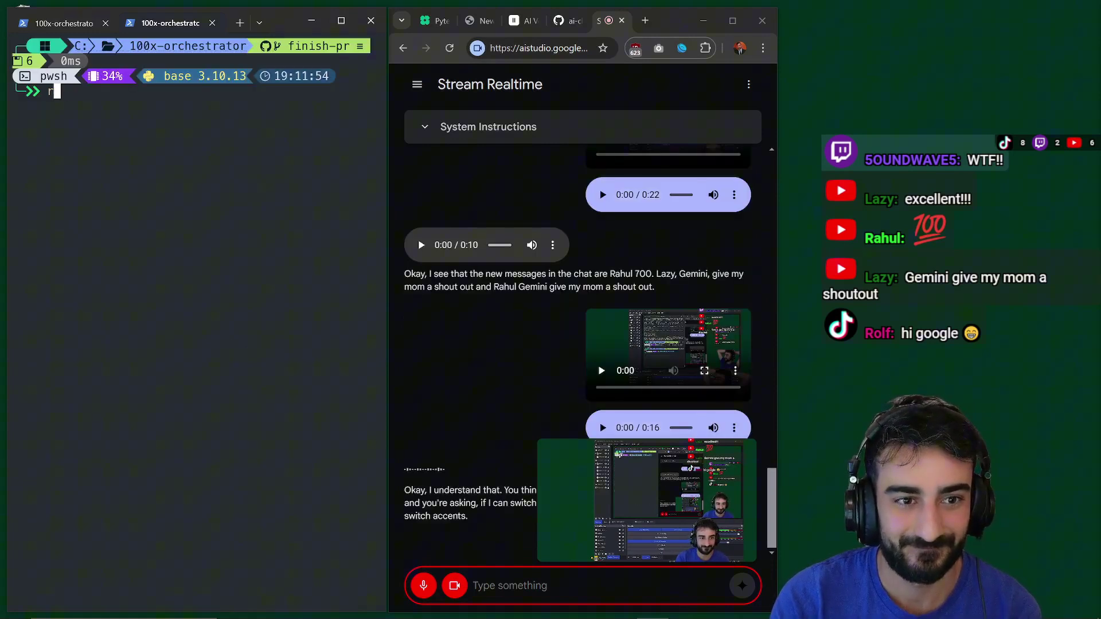
{"action": "key", "text": "Up"}
{"action": "key", "text": "Up"}
{"action": "key", "text": "Up"}
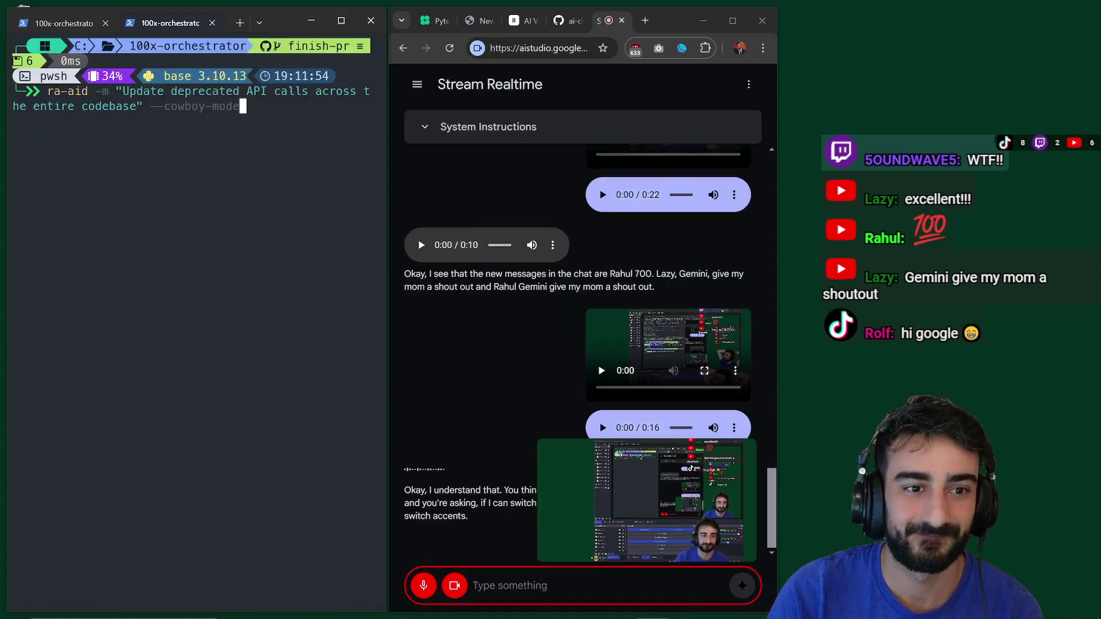
{"action": "key", "text": "Return"}
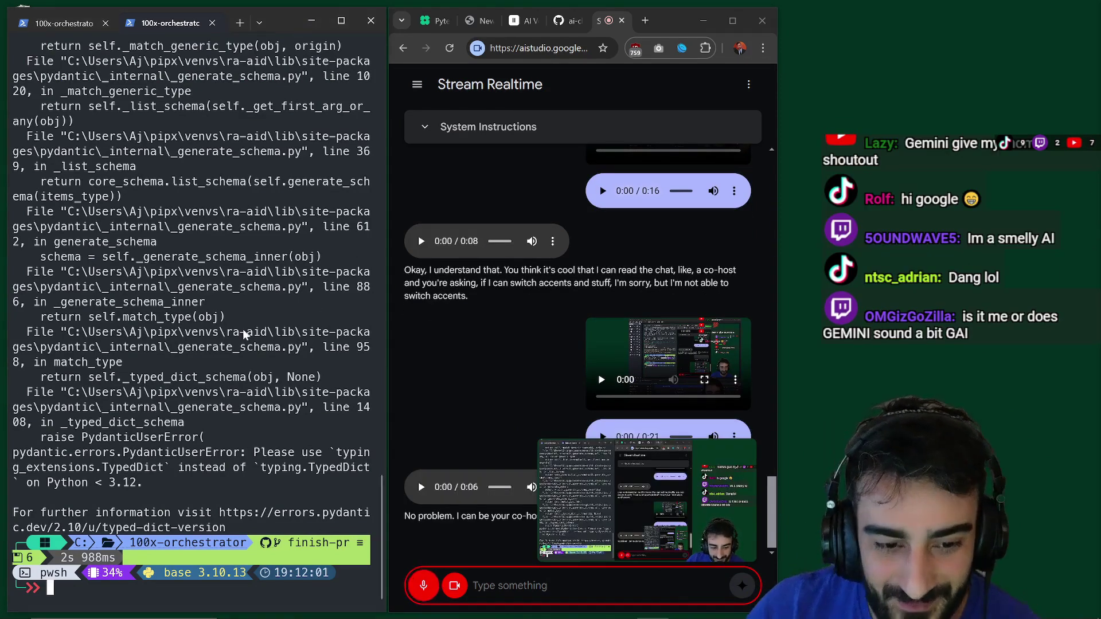
{"action": "scroll", "coordinate": [209, 411], "scroll_direction": "up", "scroll_amount": 11}
{"action": "scroll", "coordinate": [208, 410], "scroll_direction": "up", "scroll_amount": 12}
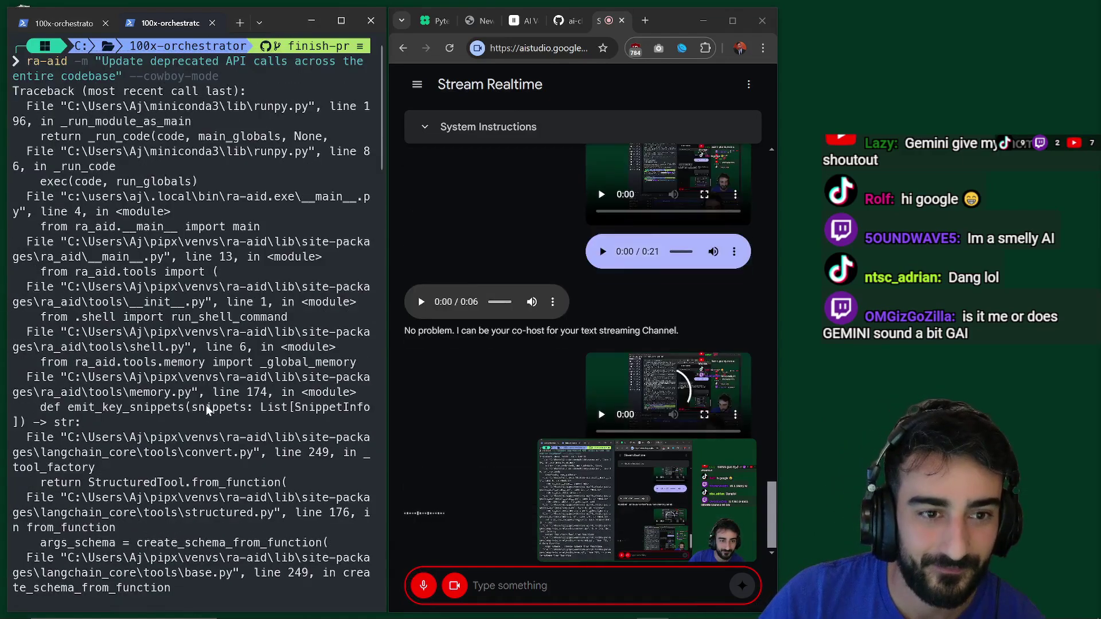
{"action": "scroll", "coordinate": [208, 410], "scroll_direction": "down", "scroll_amount": 20}
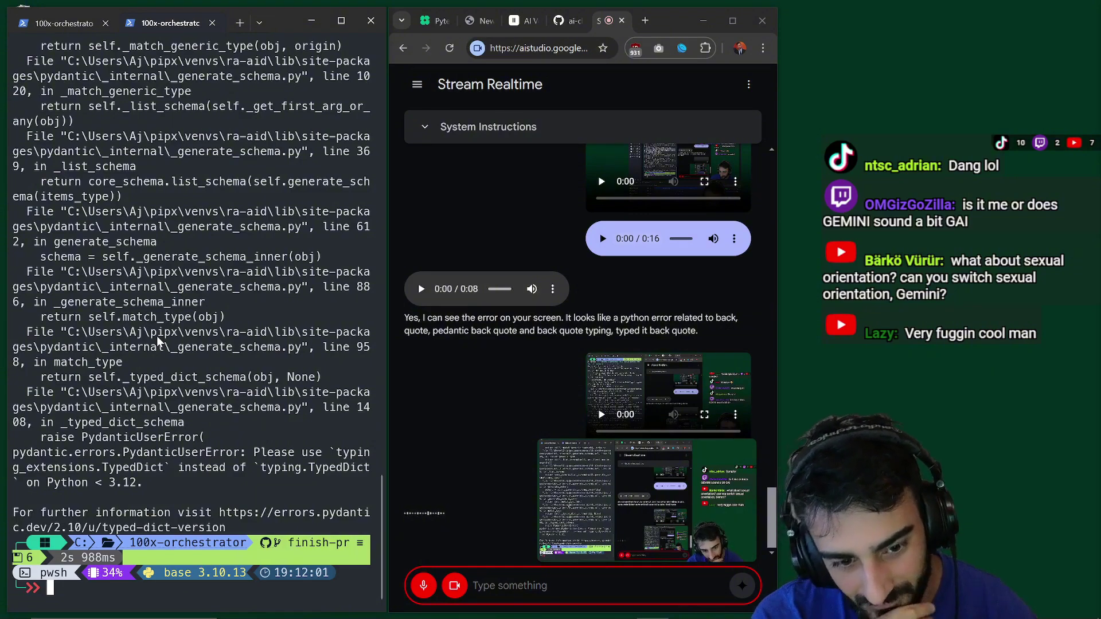
Switch to the GitHub RA.Aid README and scroll through it
{"action": "left_click", "coordinate": [558, 21]}
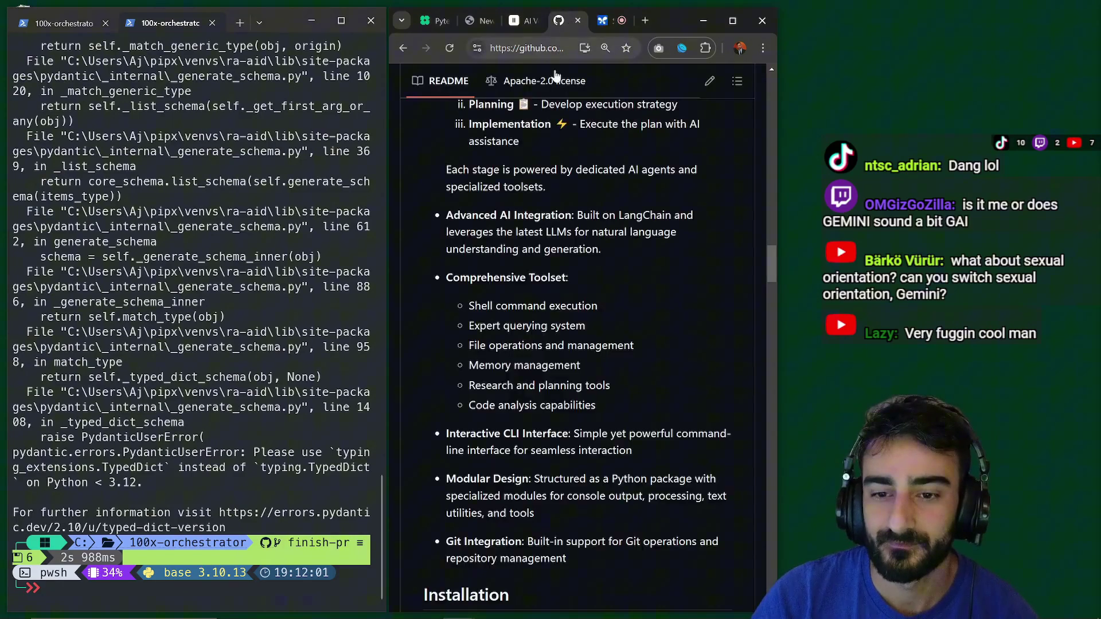
{"action": "scroll", "coordinate": [588, 293], "scroll_direction": "up", "scroll_amount": 20}
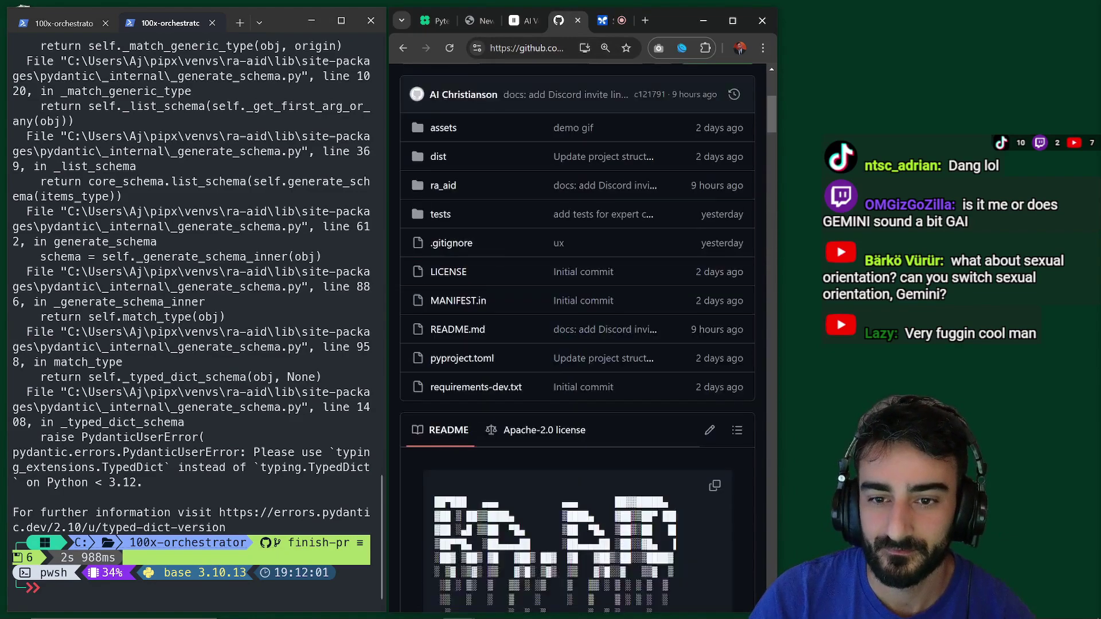
{"action": "scroll", "coordinate": [578, 322], "scroll_direction": "up", "scroll_amount": 5}
{"action": "scroll", "coordinate": [578, 322], "scroll_direction": "down", "scroll_amount": 15}
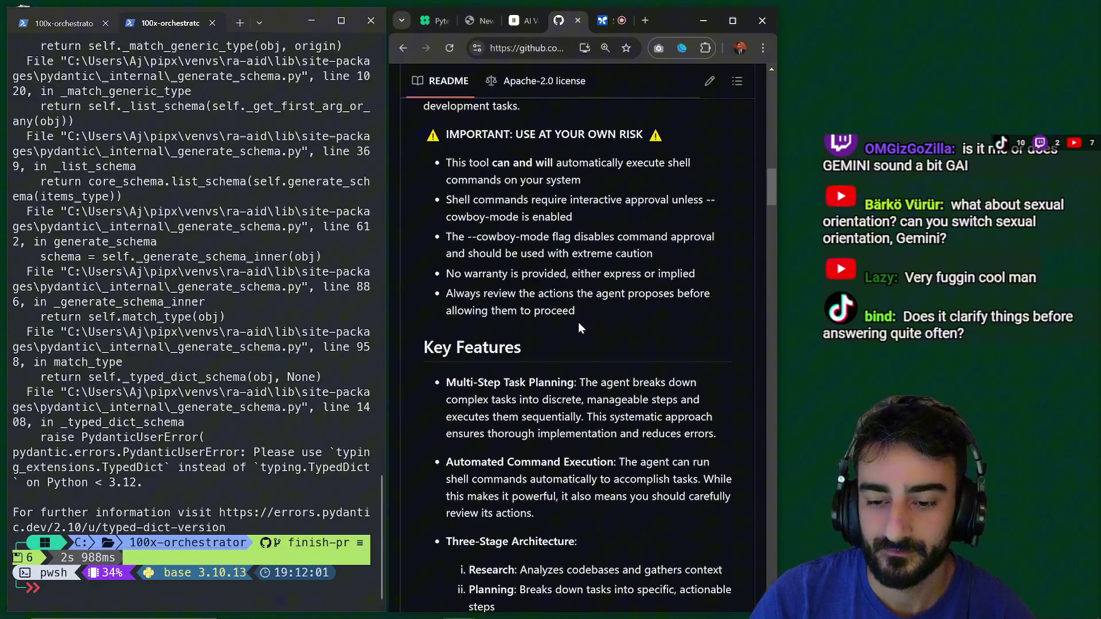
{"action": "scroll", "coordinate": [578, 325], "scroll_direction": "down", "scroll_amount": 15}
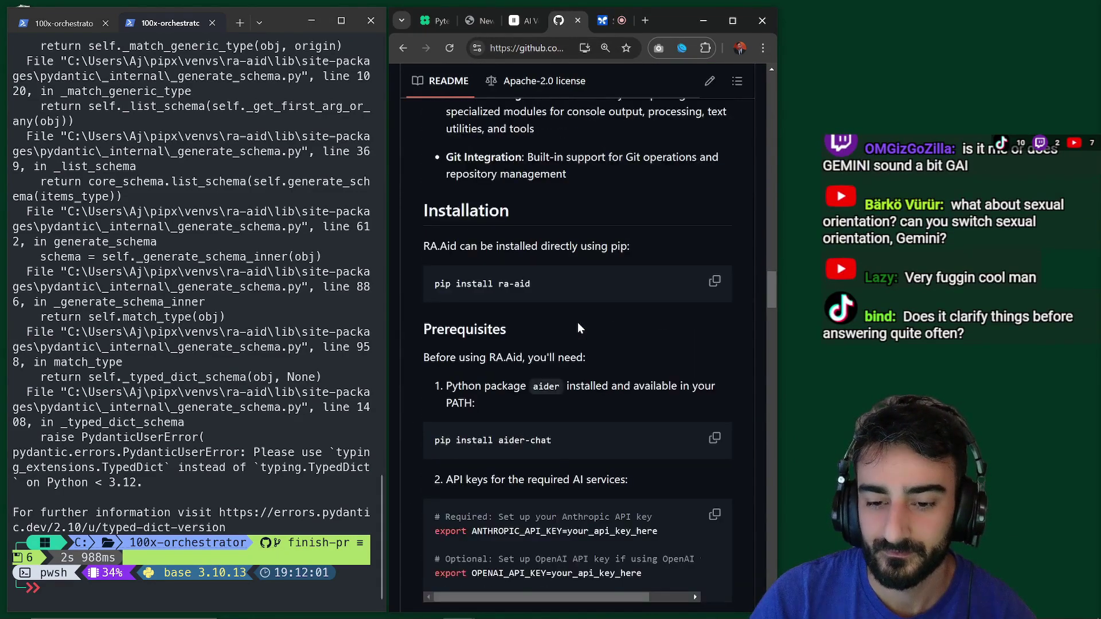
Search the README for 'python' and step through the matches
{"action": "key", "text": "ctrl+f"}
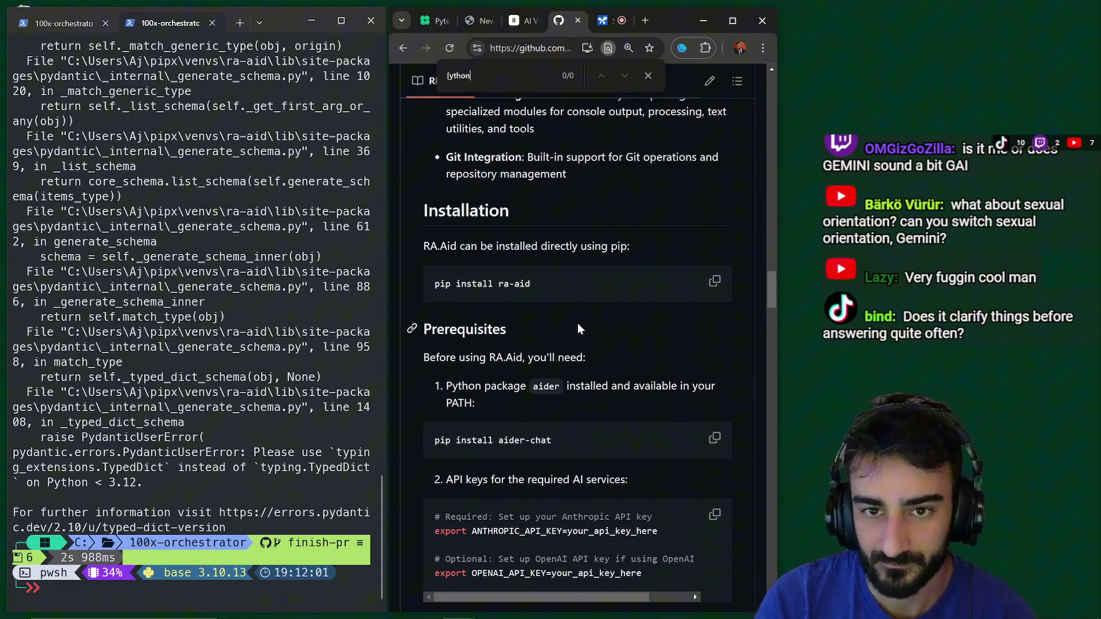
{"action": "type", "text": "python"}
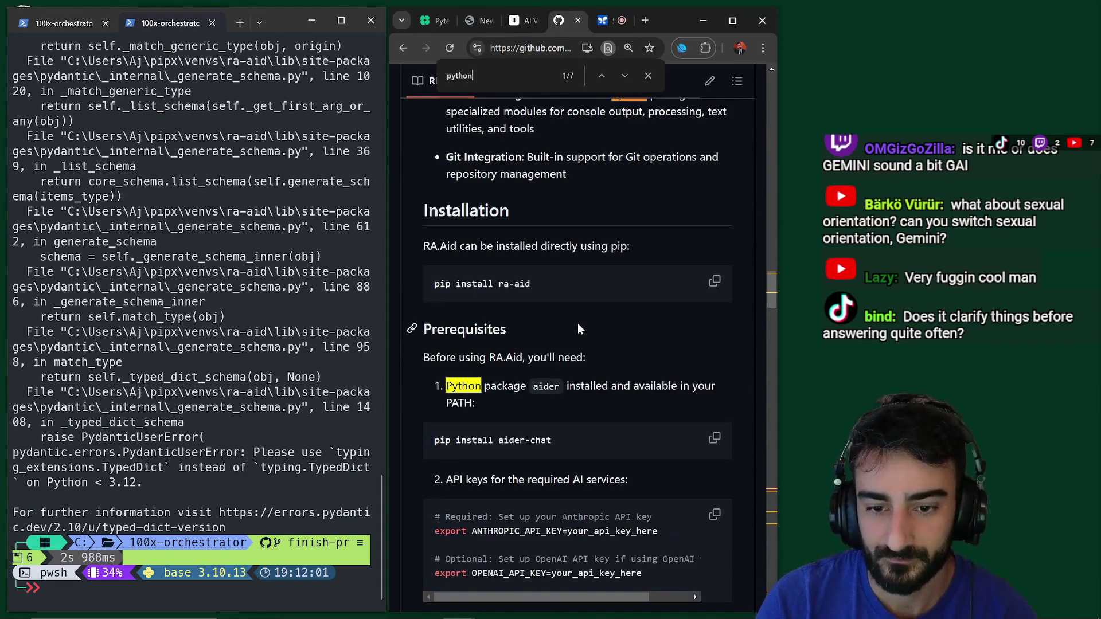
{"action": "key", "text": "Return"}
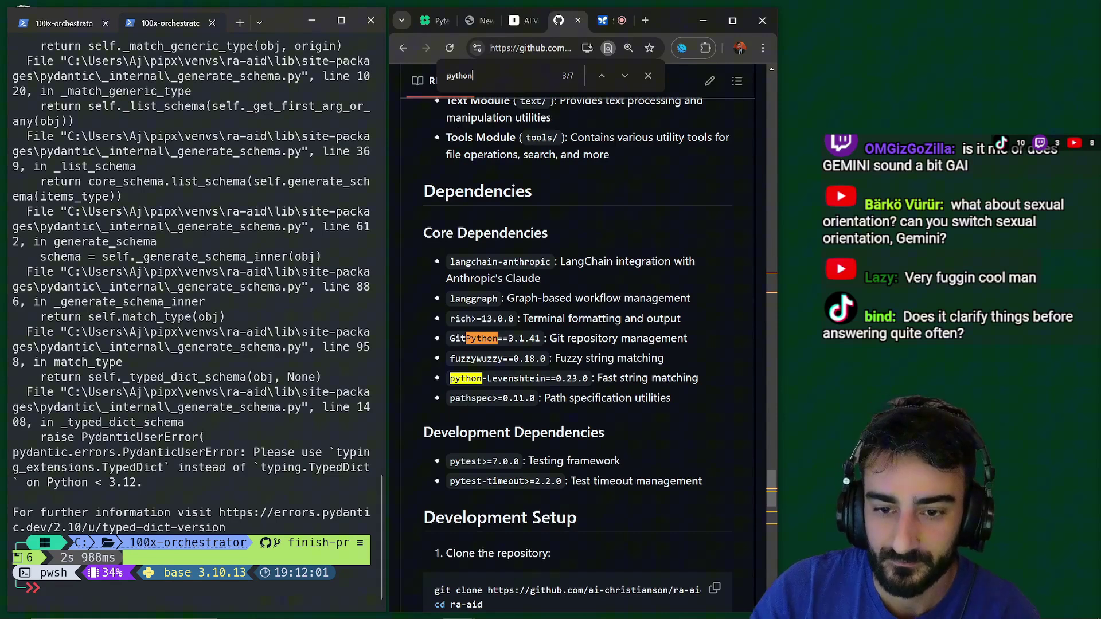
{"action": "key", "text": "Return"}
{"action": "key", "text": "Return"}
{"action": "key", "text": "Return"}
{"action": "key", "text": "Return"}
{"action": "key", "text": "Return"}
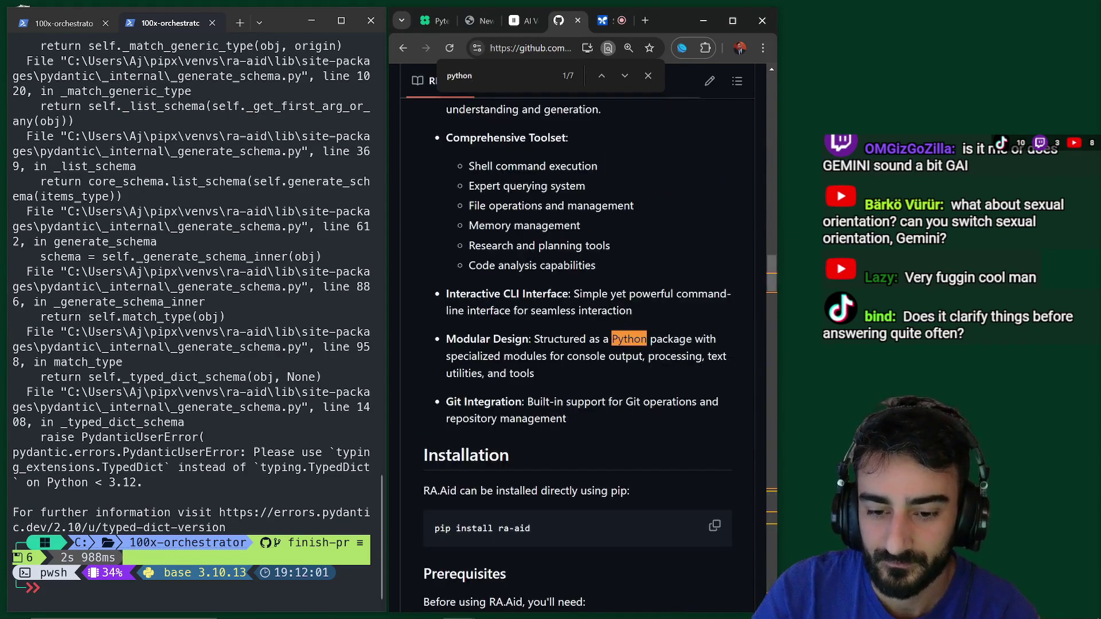
{"action": "left_click", "coordinate": [96, 412]}
Run 'conda create -n raid2 python=3.12' and confirm installing the listed packages
{"action": "type", "text": "conda "}
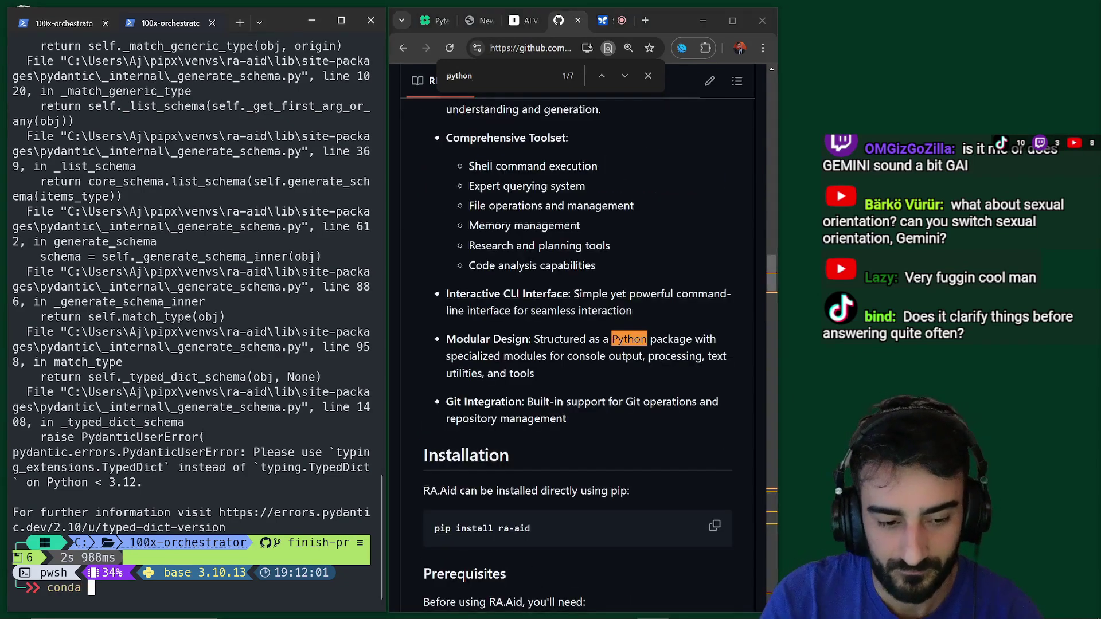
{"action": "type", "text": "create raid2"}
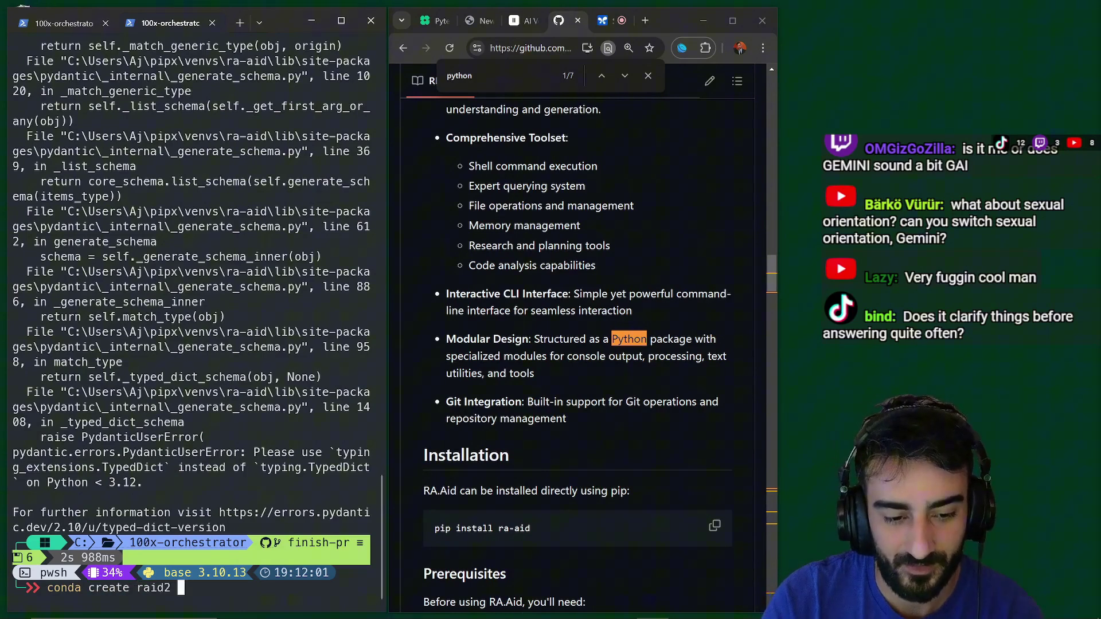
{"action": "key", "text": "Left"}
{"action": "key", "text": "Left"}
{"action": "key", "text": "Left"}
{"action": "key", "text": "Left"}
{"action": "key", "text": "Left"}
{"action": "key", "text": "Left"}
{"action": "key", "text": "Left"}
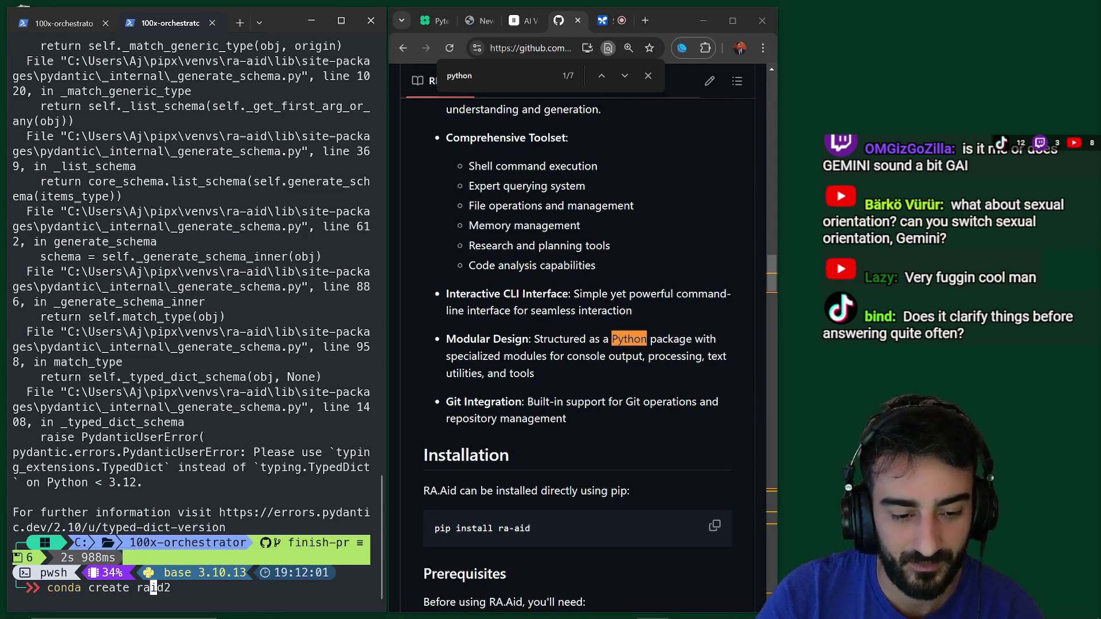
{"action": "key", "text": "Left"}
{"action": "key", "text": "Left"}
{"action": "key", "text": "Left"}
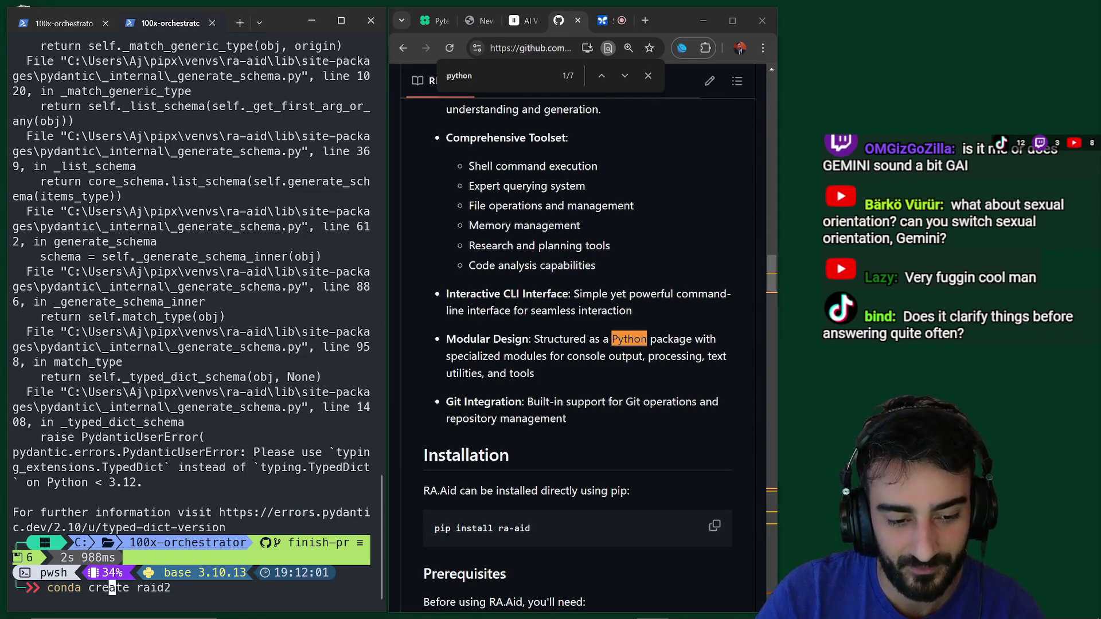
{"action": "key", "text": "Right"}
{"action": "key", "text": "Right"}
{"action": "key", "text": "Right"}
{"action": "key", "text": "Right"}
{"action": "type", "text": "-n"}
{"action": "key", "text": "End"}
{"action": "type", "text": "pyth"}
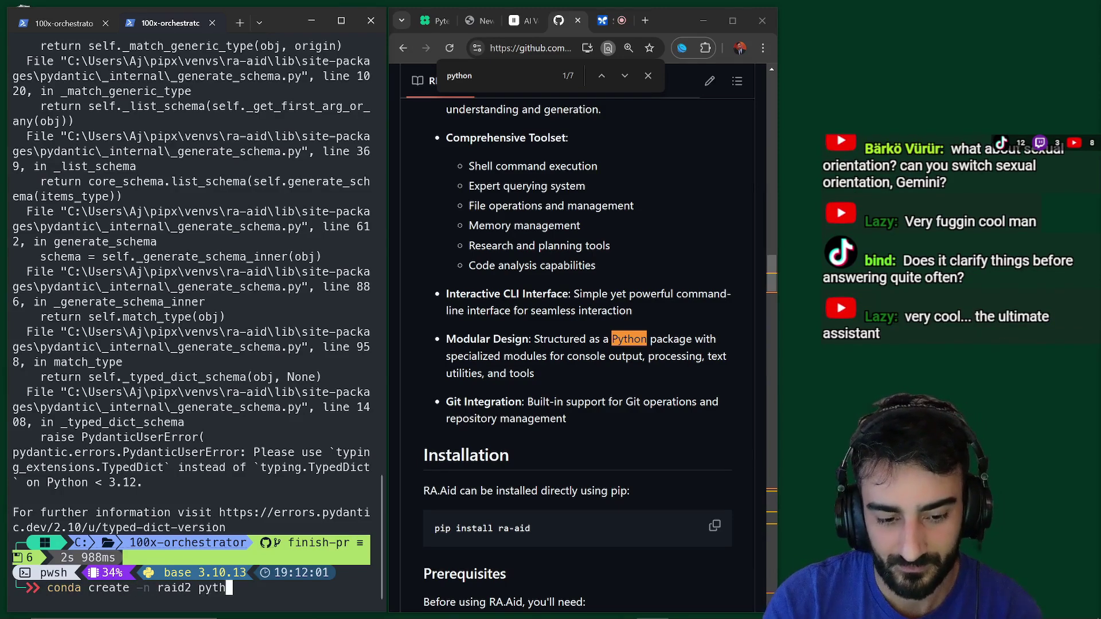
{"action": "type", "text": "on="}
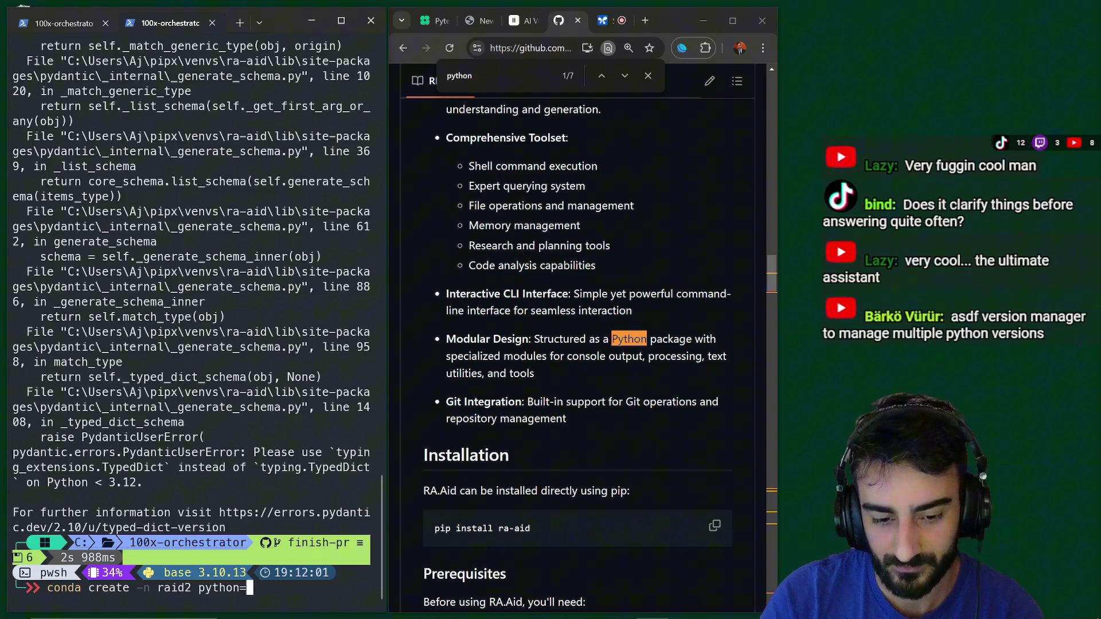
{"action": "type", "text": "3.12"}
{"action": "key", "text": "Return"}
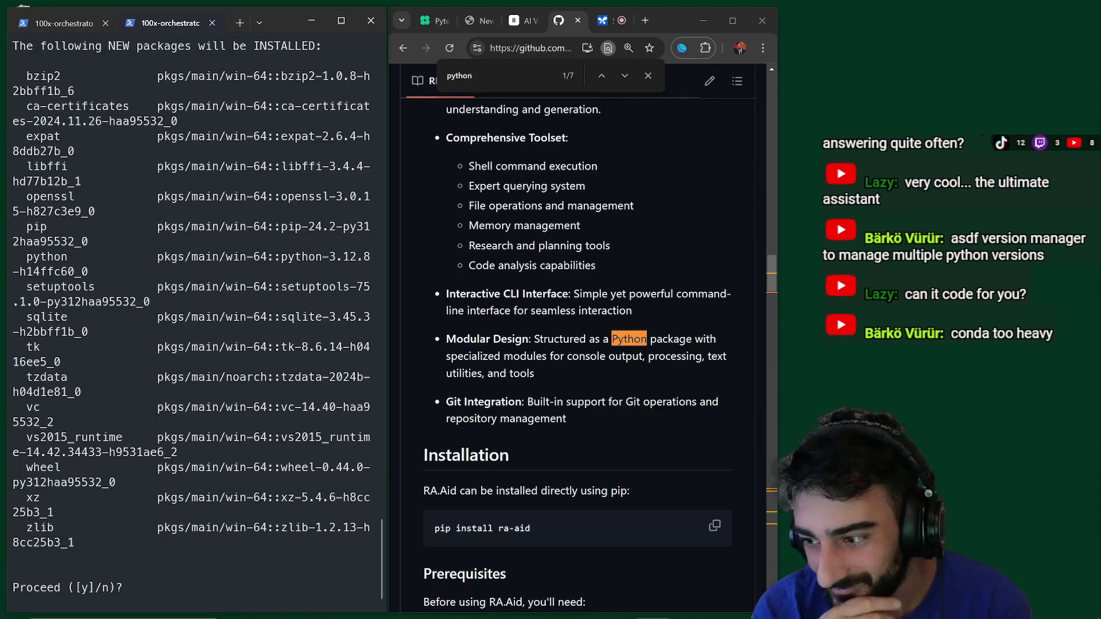
{"action": "key", "text": "Return"}
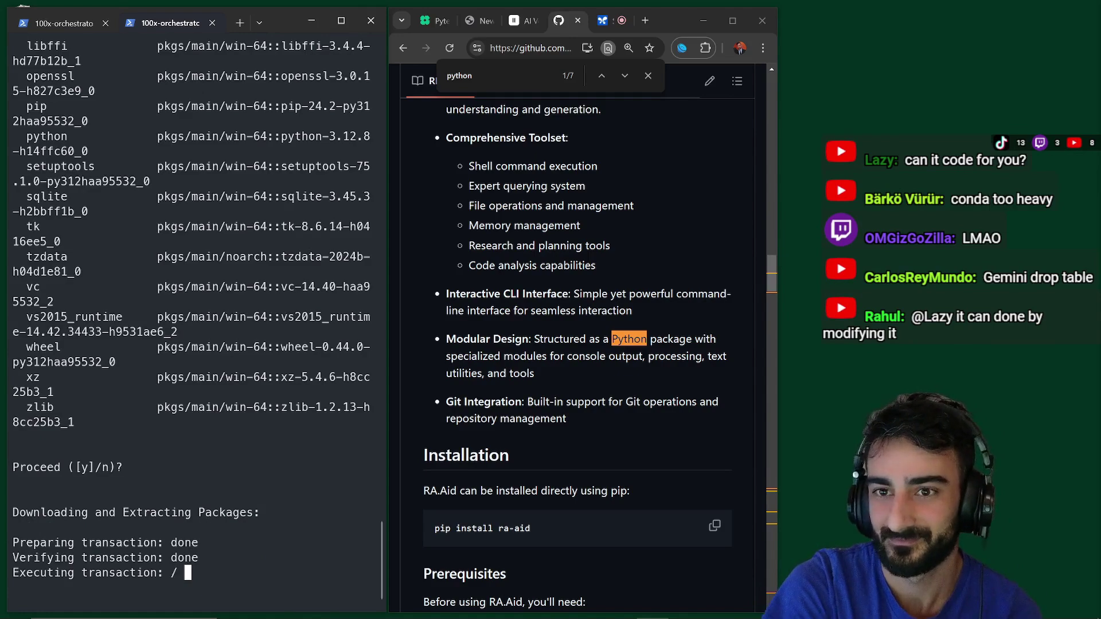
Show the Stream Realtime page in a wider browser window
{"action": "left_click", "coordinate": [626, 24]}
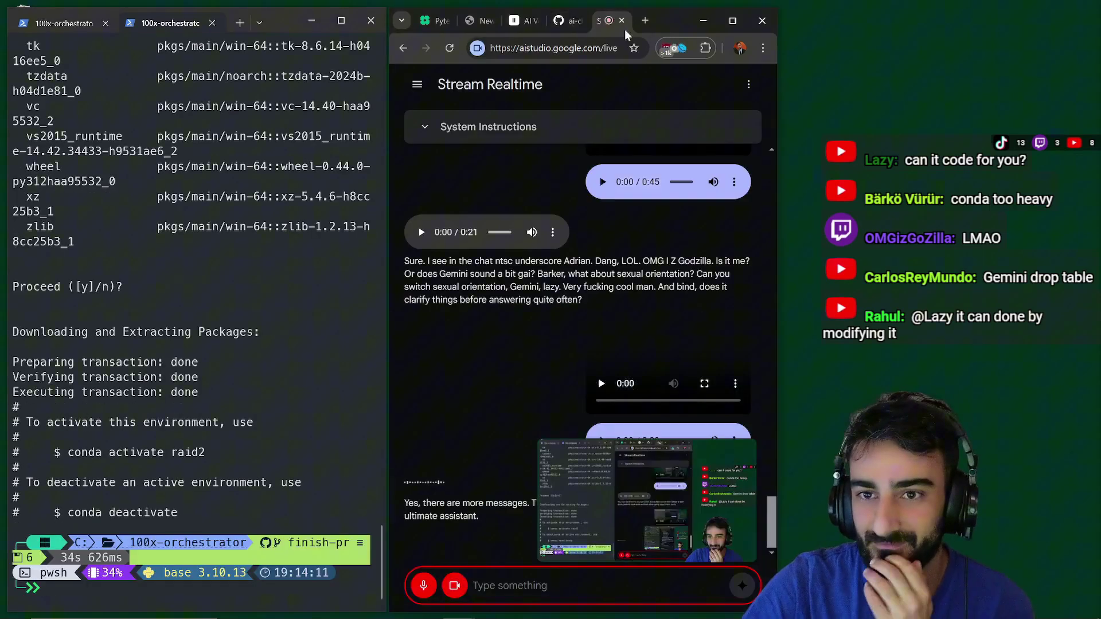
{"action": "left_click_drag", "start_coordinate": [777, 130], "coordinate": [1071, 140]}
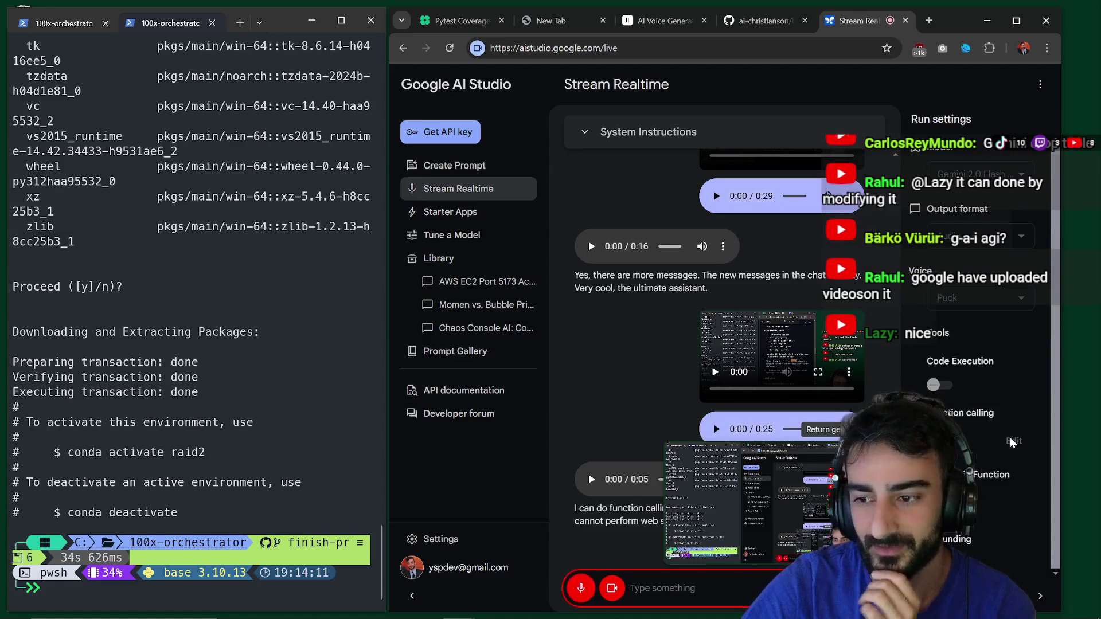
{"action": "key", "text": "alt+Tab"}
Activate the raid2 environment and run 'pip install ra-aid'
{"action": "type", "text": "cond"}
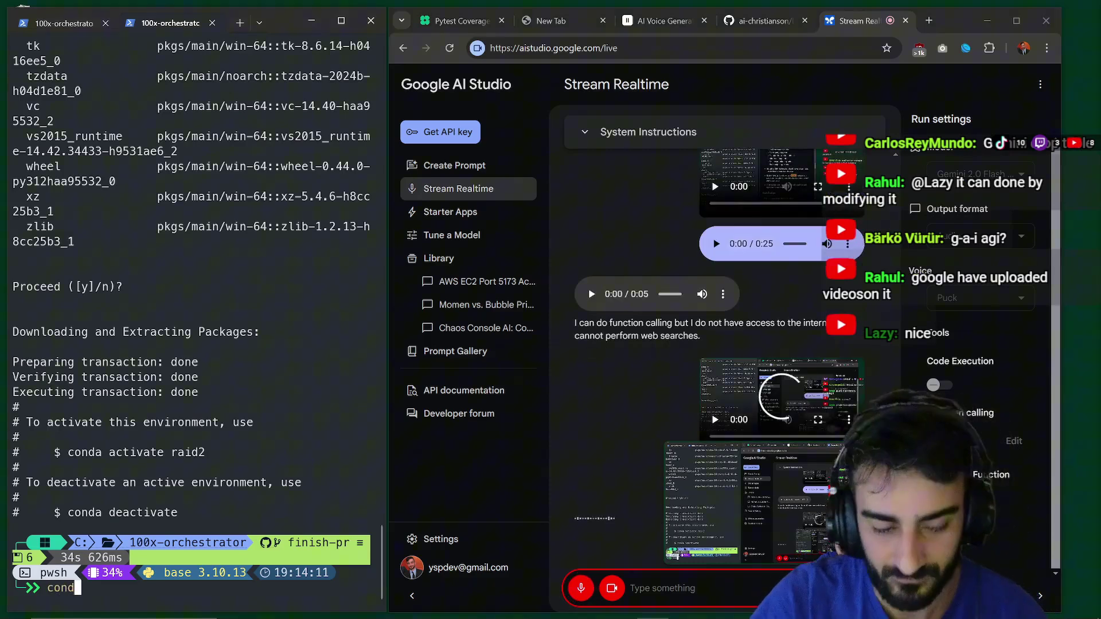
{"action": "type", "text": "a activate -"}
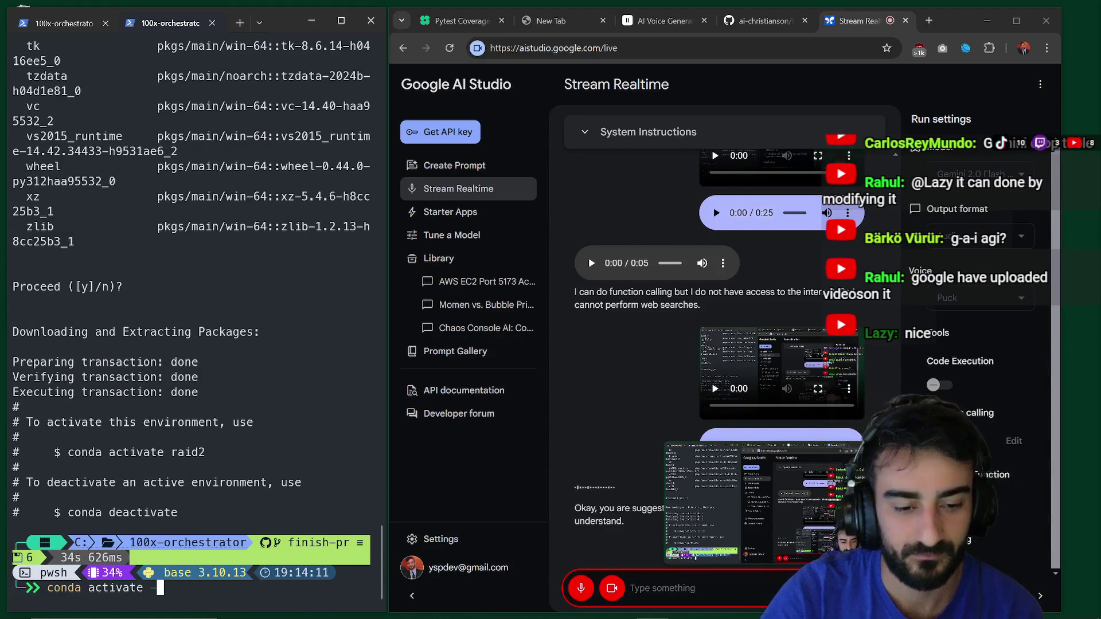
{"action": "key", "text": "BackSpace"}
{"action": "type", "text": "raid2"}
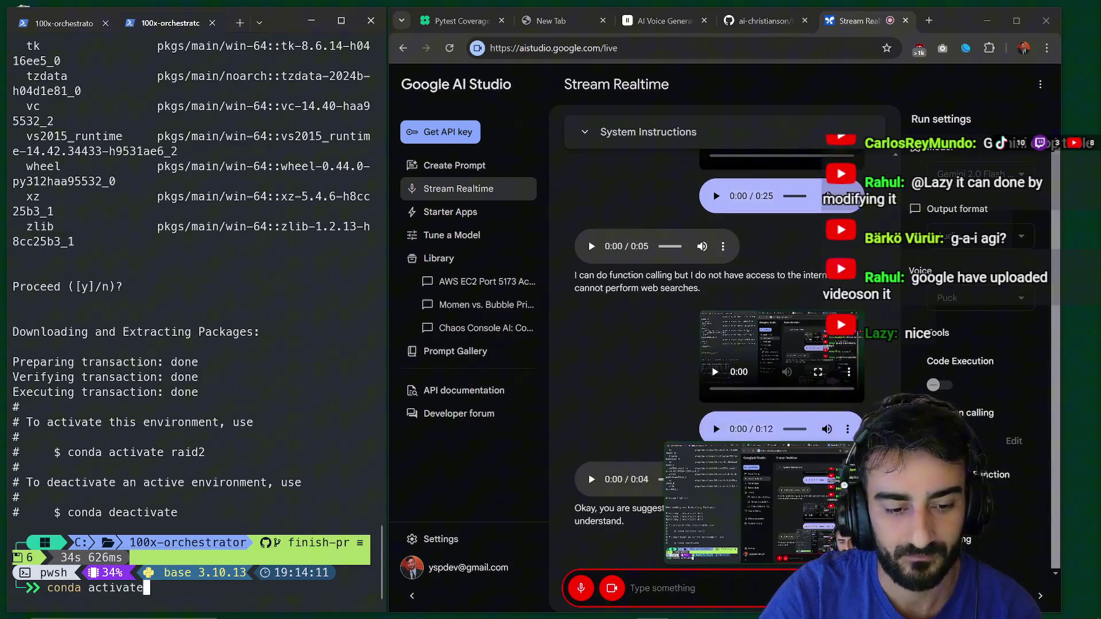
{"action": "key", "text": "Return"}
{"action": "type", "text": "pip install ra"}
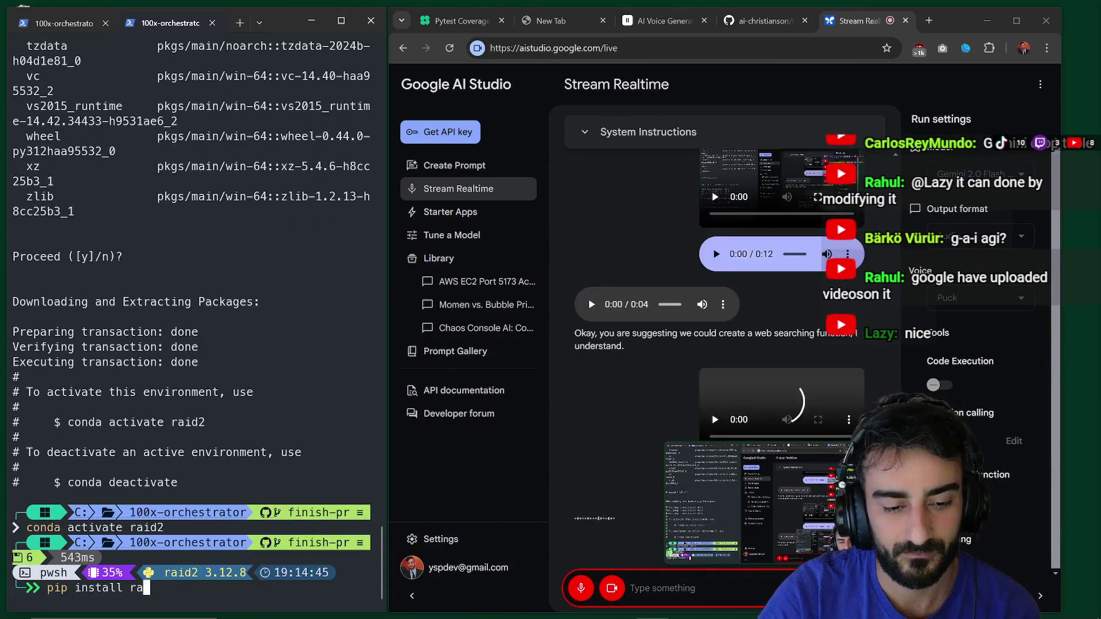
{"action": "type", "text": "-aid"}
{"action": "key", "text": "Return"}
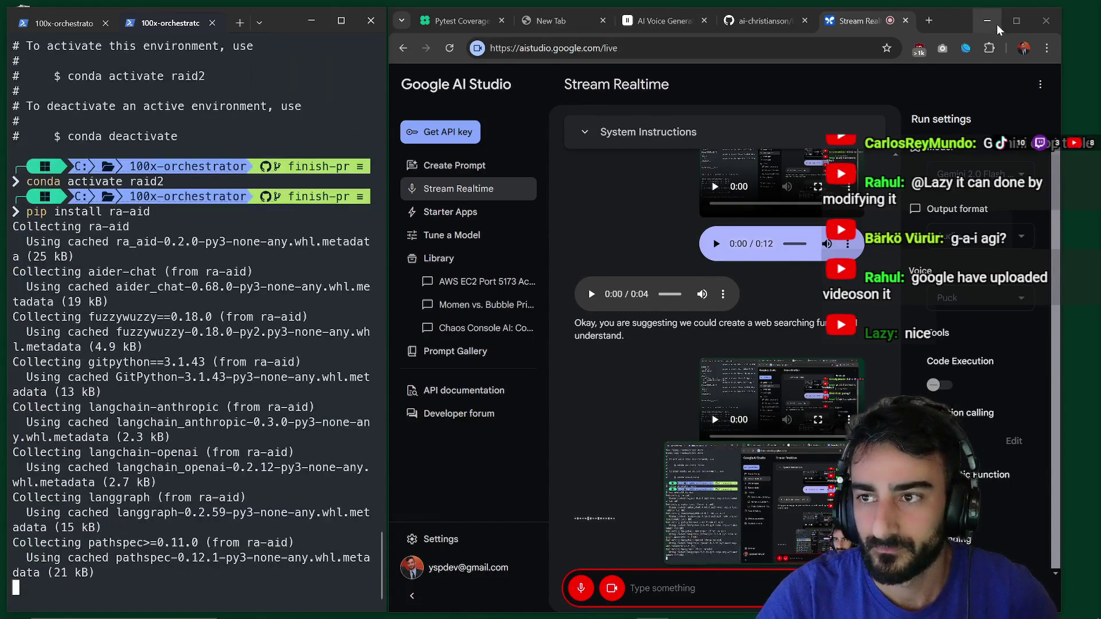
Dock the browser in the middle of the screen, then stop and restart the microphone recording
{"action": "left_click_drag", "start_coordinate": [998, 29], "coordinate": [670, 77]}
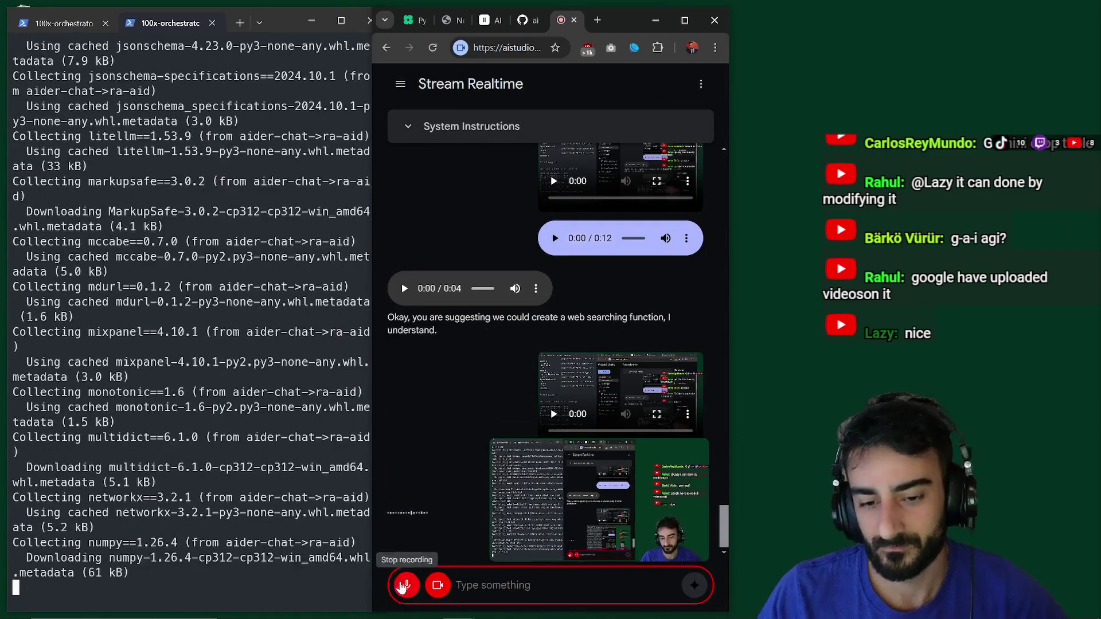
{"action": "left_click", "coordinate": [403, 585]}
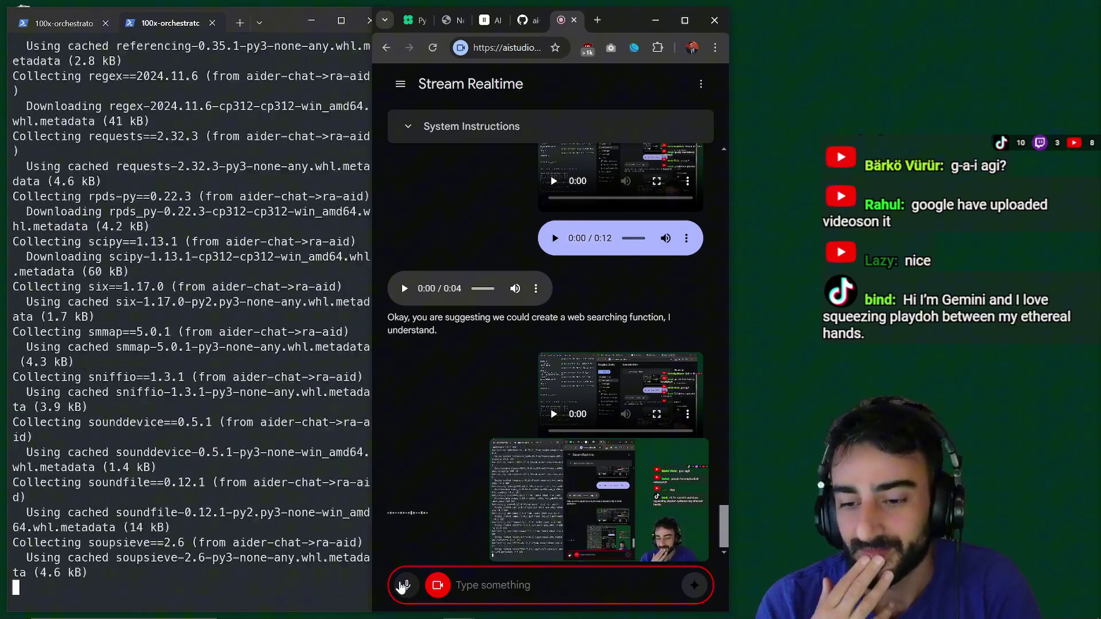
{"action": "mouse_move", "coordinate": [378, 614]}
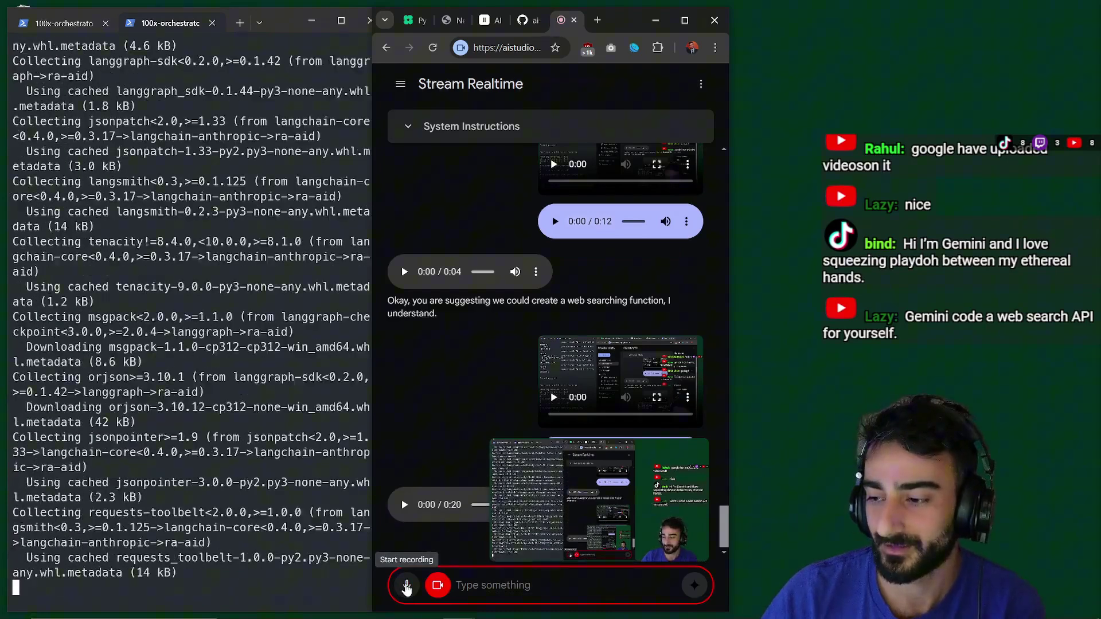
{"action": "left_click", "coordinate": [407, 586]}
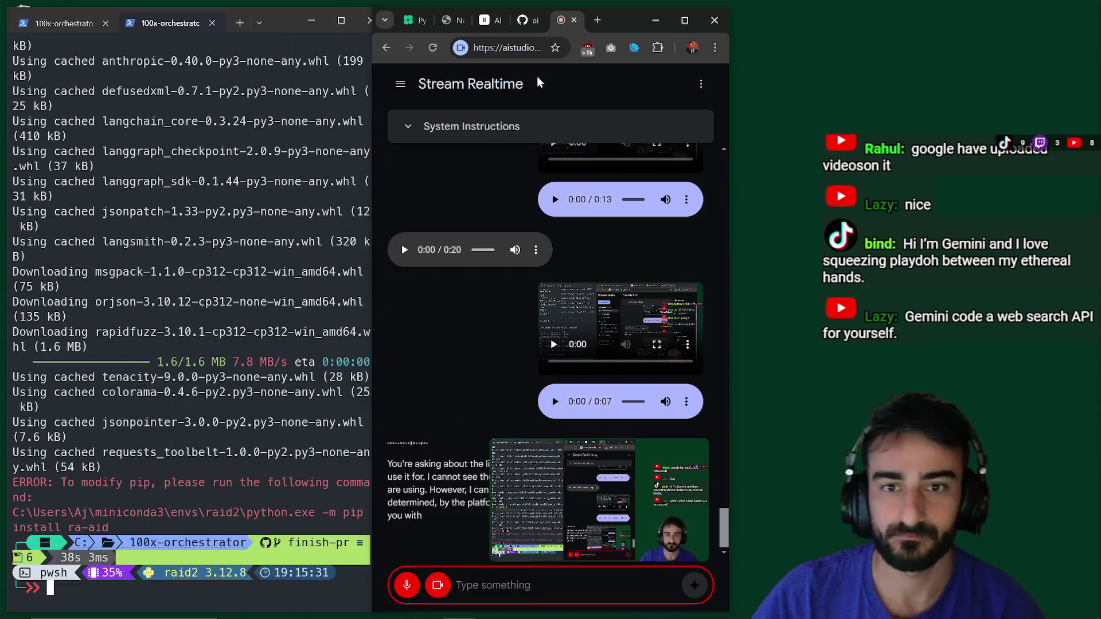
Search the web for 'gemini Stream Realtime limits' using the copied page title
{"action": "left_click_drag", "start_coordinate": [533, 78], "coordinate": [419, 63]}
{"action": "key", "text": "ctrl+c"}
{"action": "key", "text": "ctrl+t"}
{"action": "key", "text": "ctrl+v"}
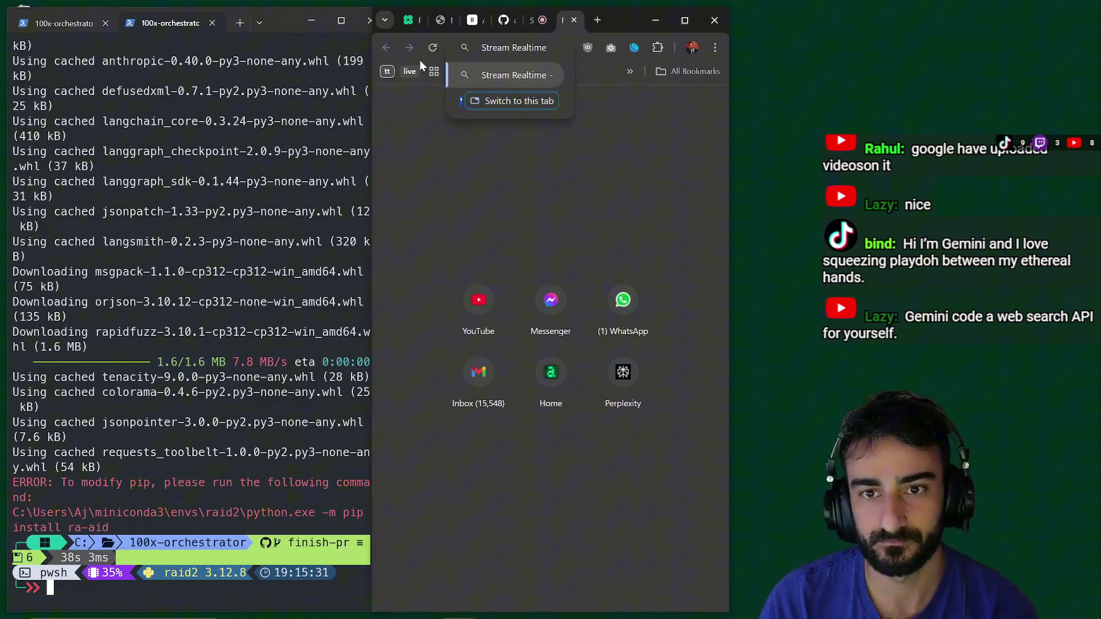
{"action": "key", "text": "Home"}
{"action": "type", "text": "gemini"}
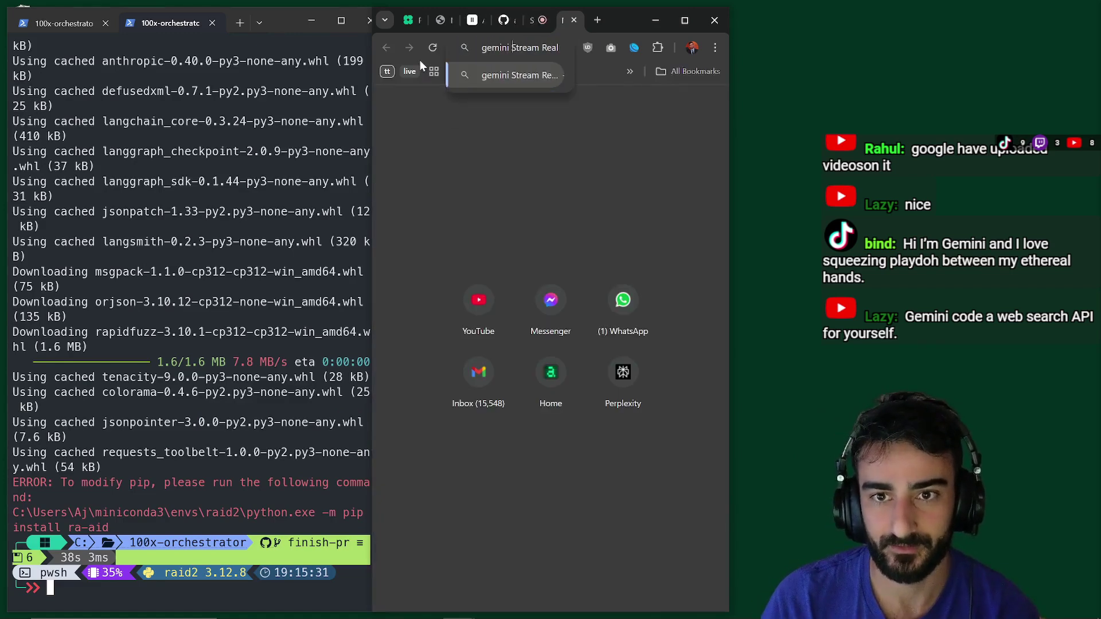
{"action": "key", "text": "End"}
{"action": "type", "text": "li"}
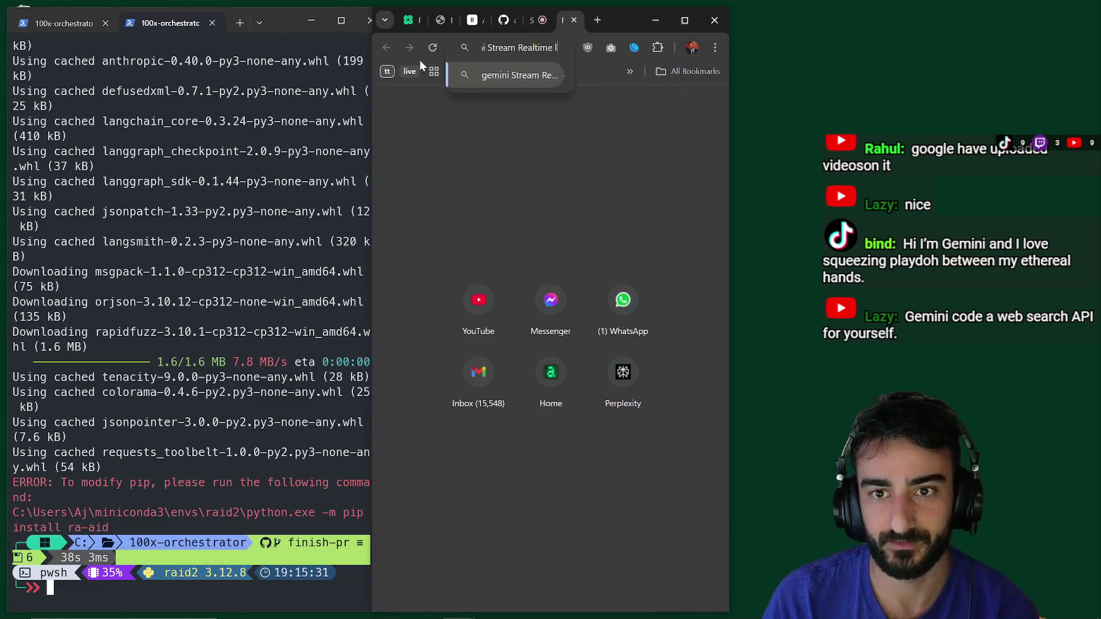
{"action": "type", "text": "mits"}
{"action": "key", "text": "Return"}
Rerun the ra-aid command in the terminal and check the Python version with 'python --version'
{"action": "left_click", "coordinate": [332, 274]}
{"action": "key", "text": "Up"}
{"action": "key", "text": "Up"}
{"action": "key", "text": "Up"}
{"action": "key", "text": "Up"}
{"action": "key", "text": "Return"}
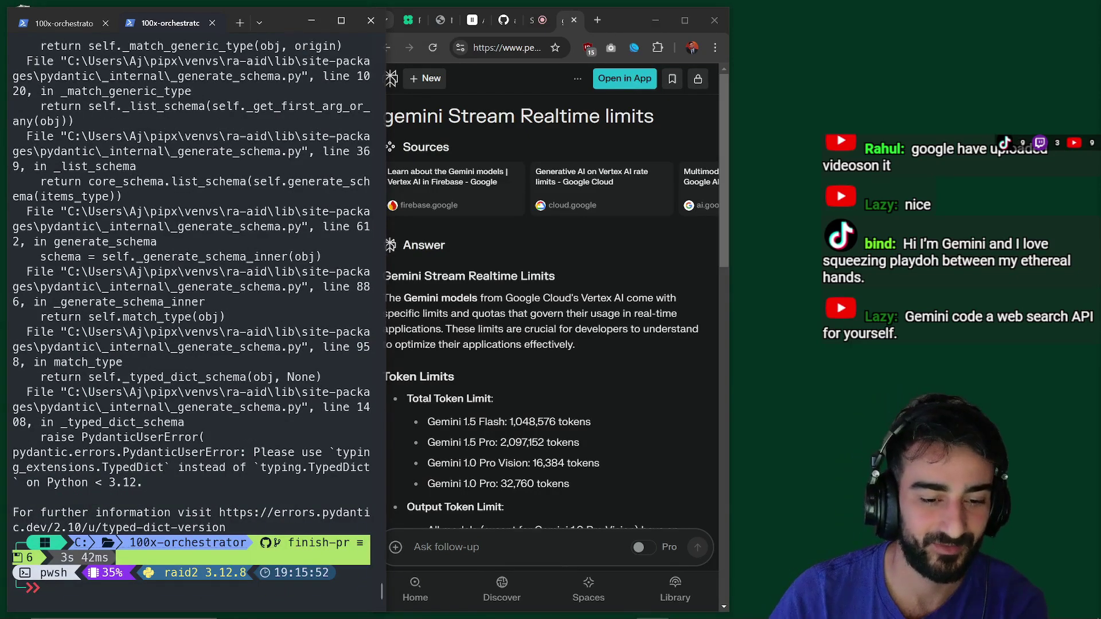
{"action": "type", "text": "python --version 3."}
{"action": "key", "text": "BackSpace"}
{"action": "key", "text": "BackSpace"}
{"action": "key", "text": "BackSpace"}
{"action": "key", "text": "Return"}
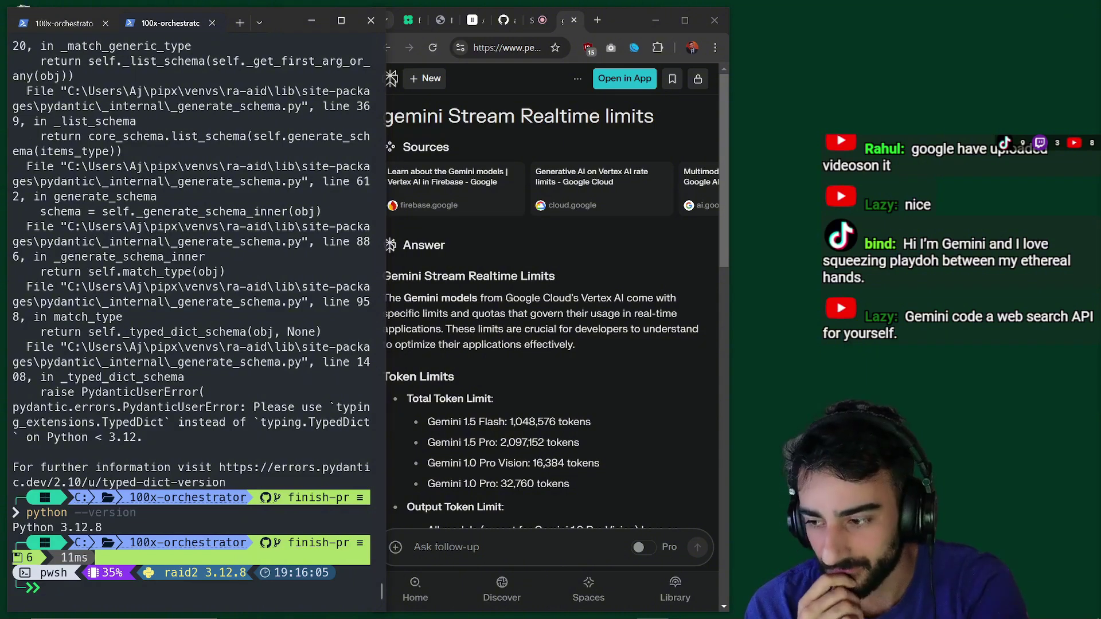
{"action": "left_click", "coordinate": [530, 20]}
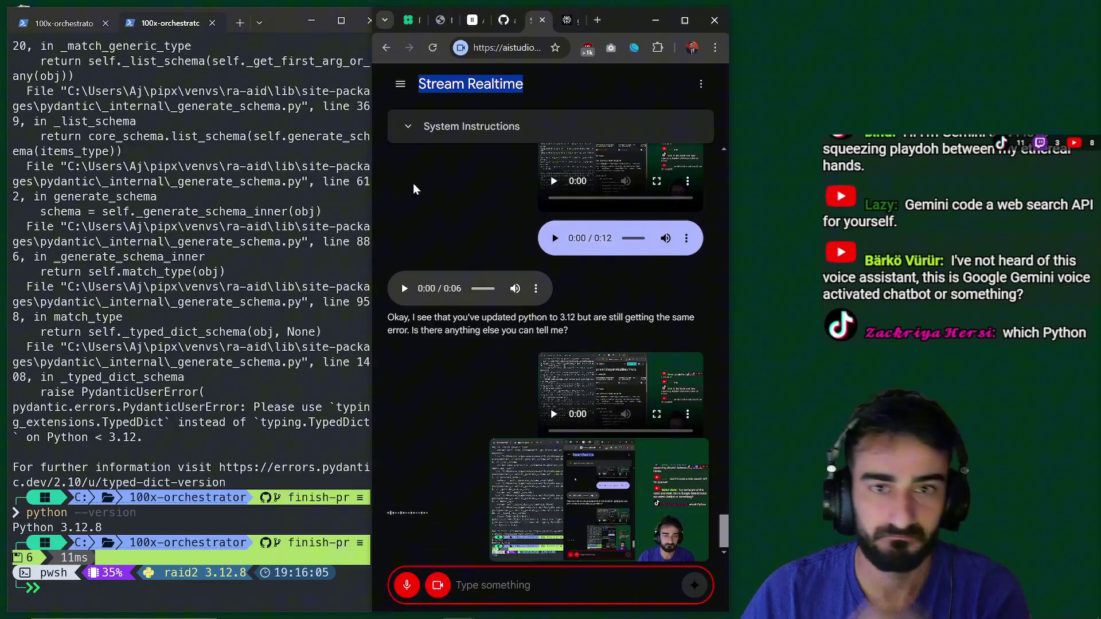
{"action": "left_click", "coordinate": [567, 20]}
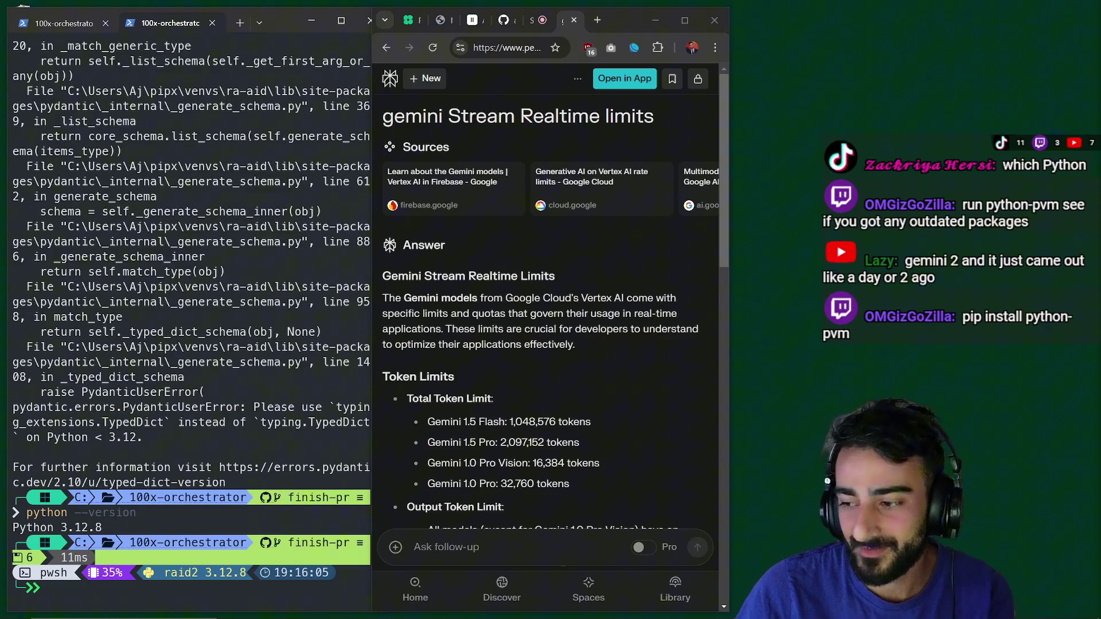
Install the python-pvm package with pip in Windows Terminal
{"action": "left_click", "coordinate": [163, 455]}
{"action": "type", "text": "pip install python-pvm"}
{"action": "key", "text": "Return"}
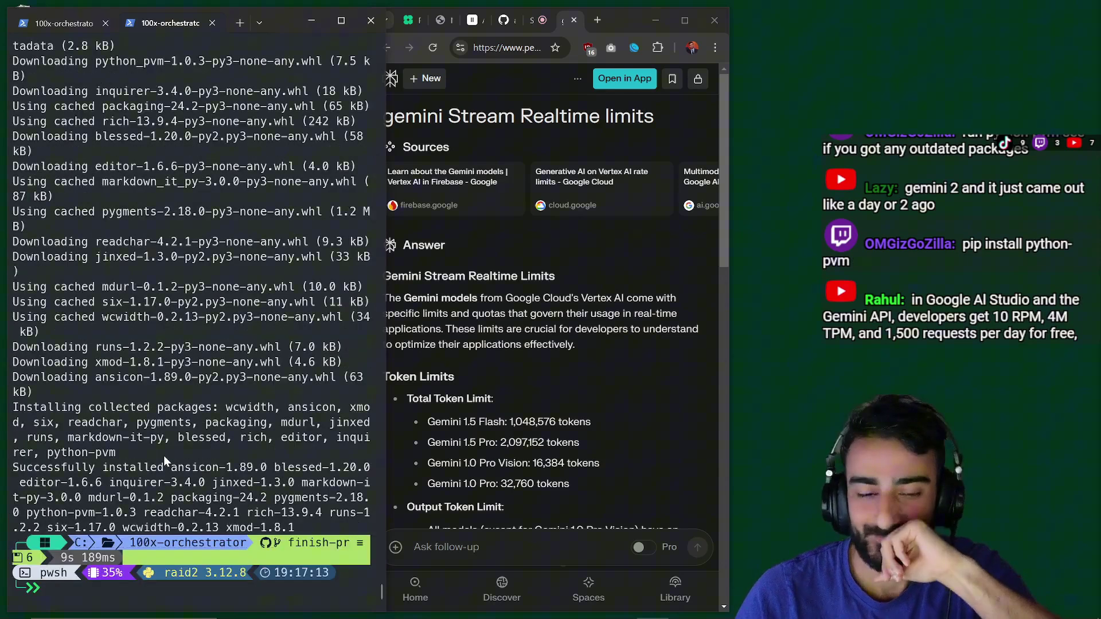
Run python-pvm to check the project libraries in requirements.txt, then list the 100x-orchestrator folder with ls
{"action": "type", "text": "python-pvm"}
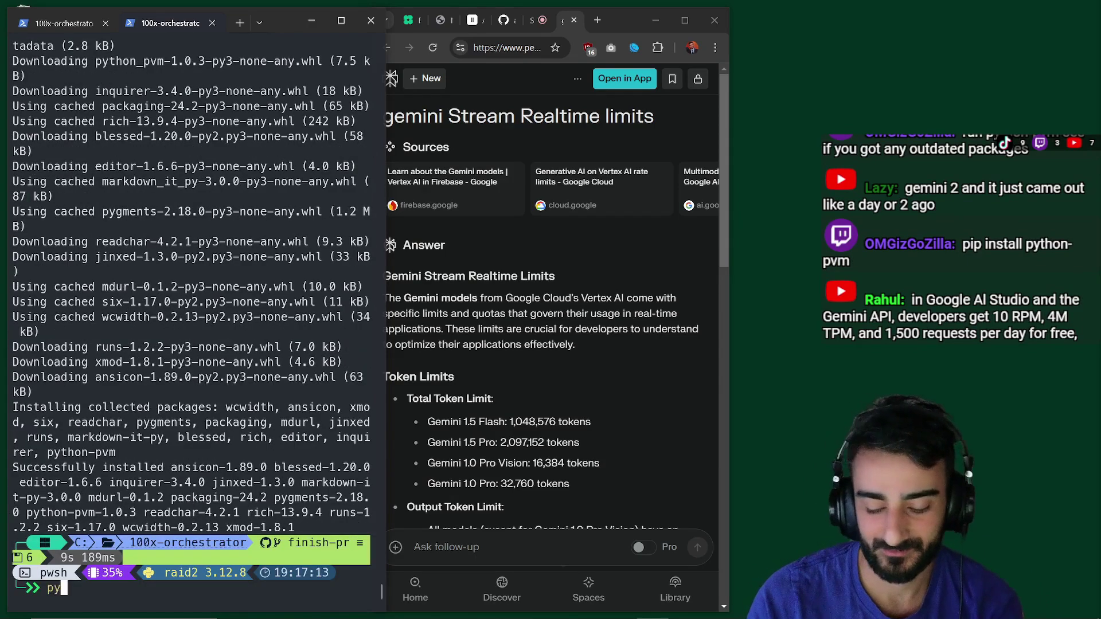
{"action": "key", "text": "Return"}
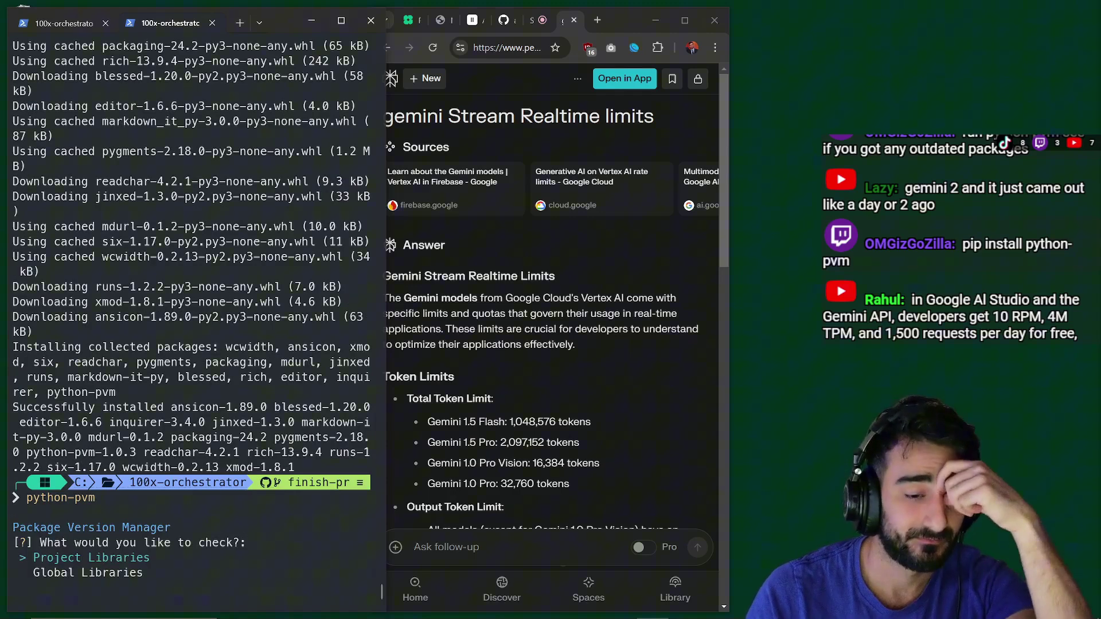
{"action": "key", "text": "Return"}
{"action": "key", "text": "Return"}
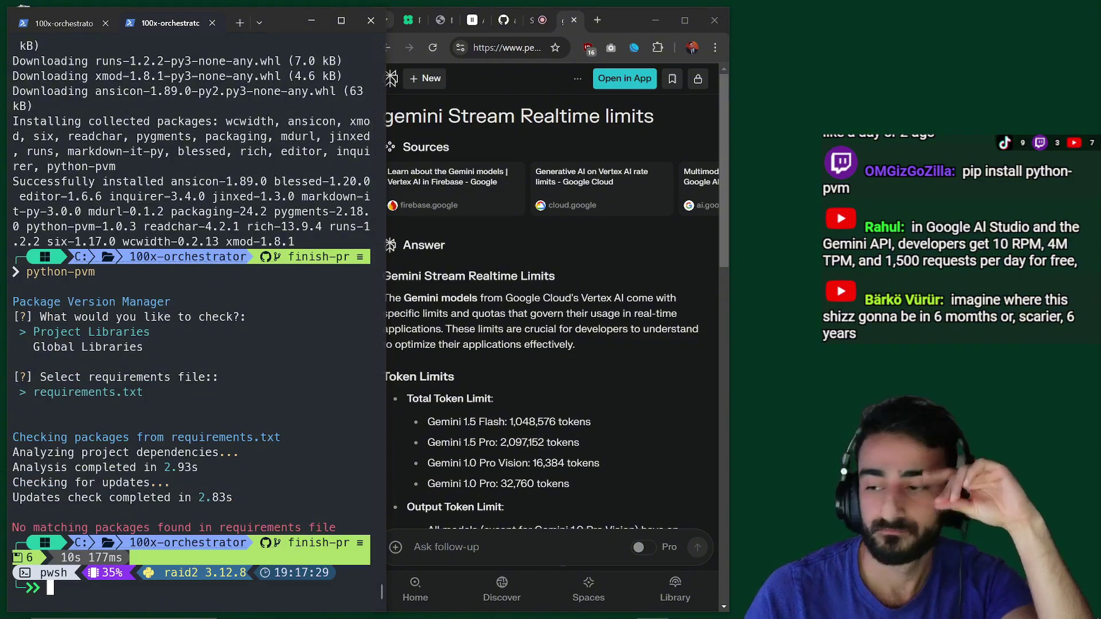
{"action": "type", "text": "ls"}
{"action": "key", "text": "Return"}
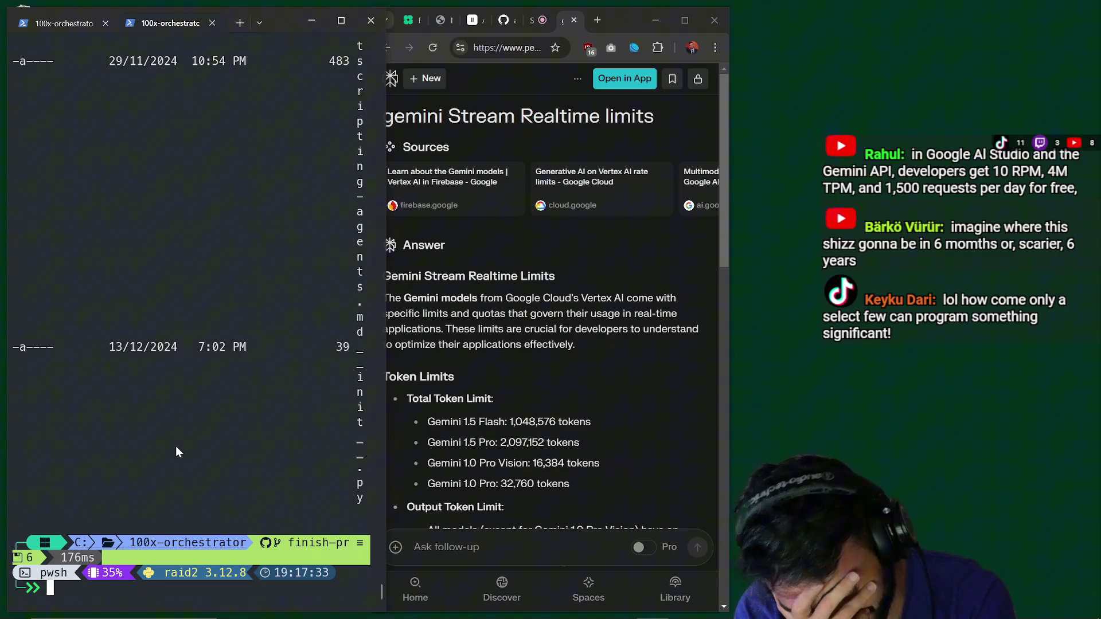
List the 100x-orchestrator folder with Get-ChildItem and maximize the terminal window
{"action": "type", "text": "G"}
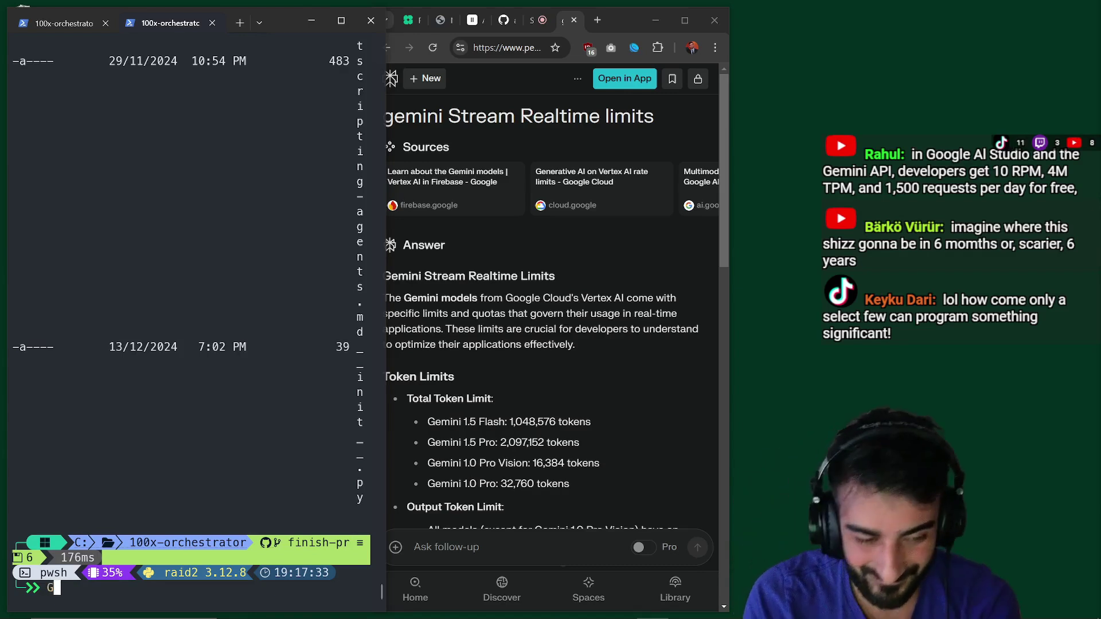
{"action": "type", "text": "et-Chil"}
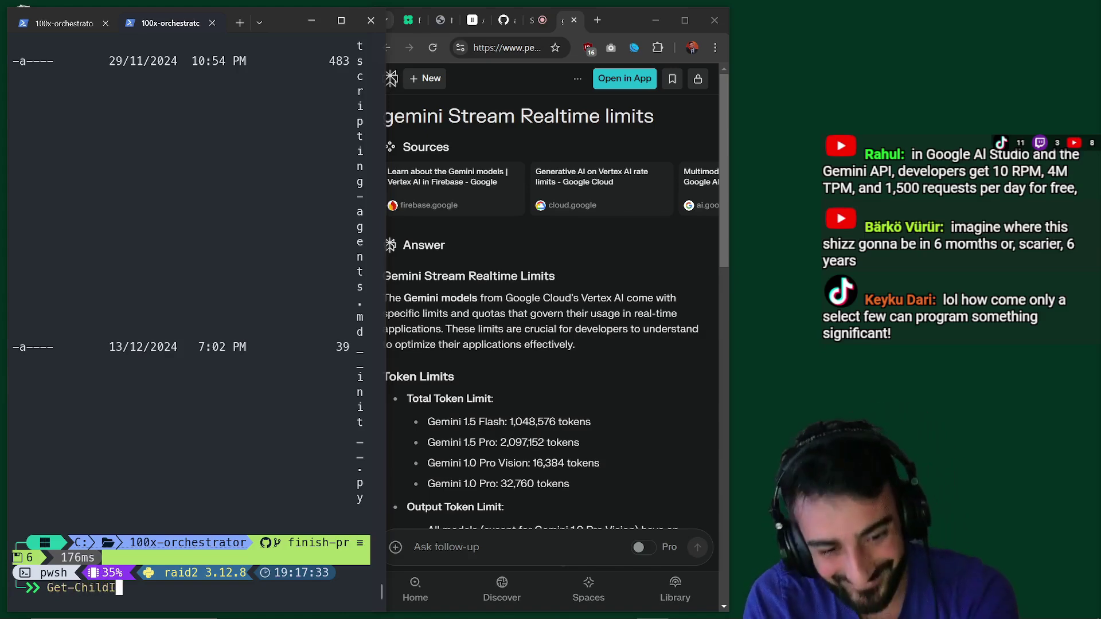
{"action": "type", "text": "dI"}
{"action": "key", "text": "Tab"}
{"action": "key", "text": "Return"}
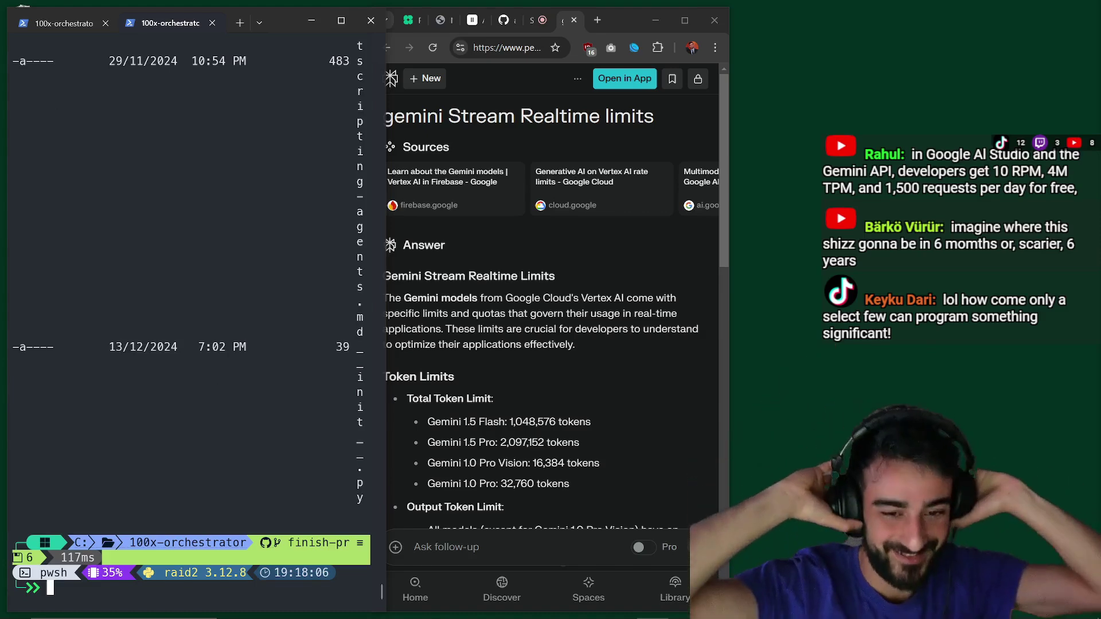
{"action": "left_click", "coordinate": [343, 18]}
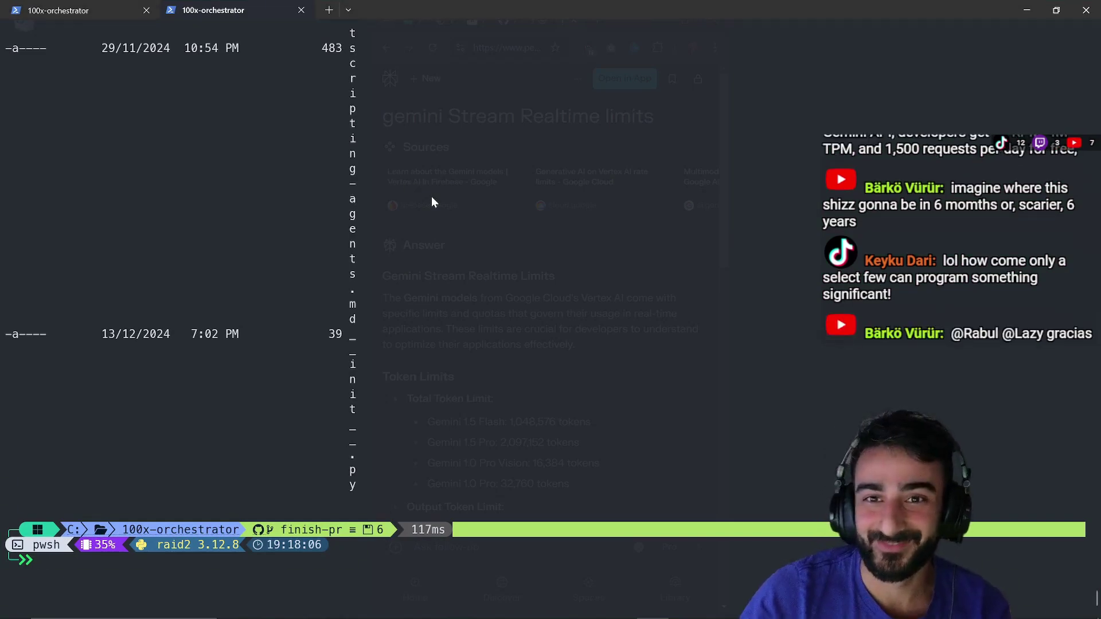
Restore the terminal to a smaller window and widen the browser on the Stream Realtime page
{"action": "key", "text": "alt+Tab"}
{"action": "left_click_drag", "start_coordinate": [556, 16], "coordinate": [152, 97]}
{"action": "left_click", "coordinate": [534, 20]}
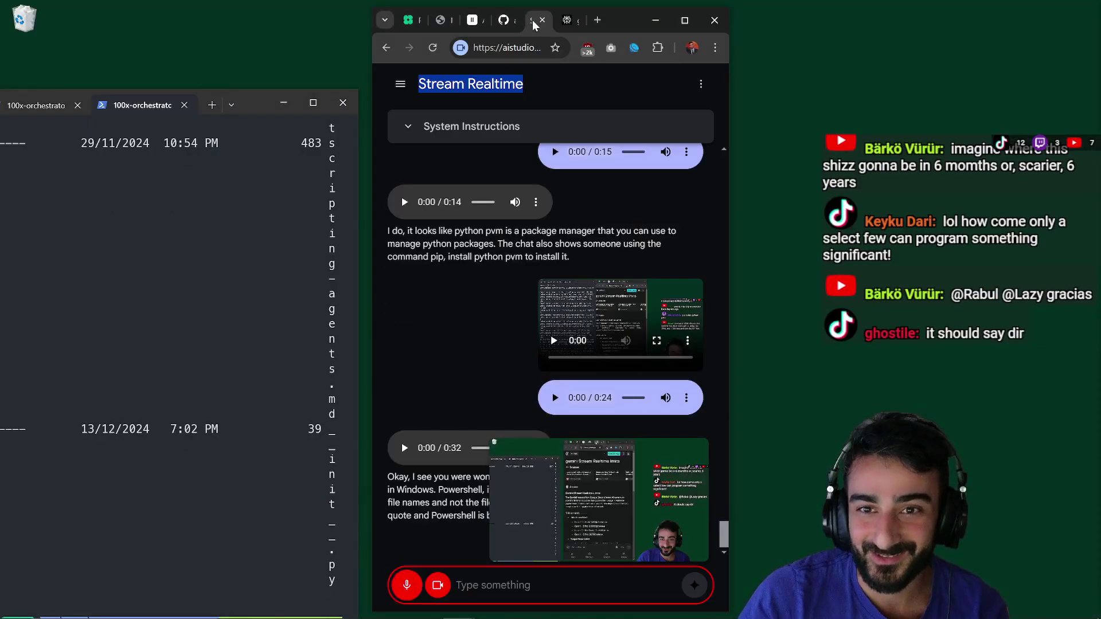
{"action": "left_click_drag", "start_coordinate": [729, 261], "coordinate": [1018, 261]}
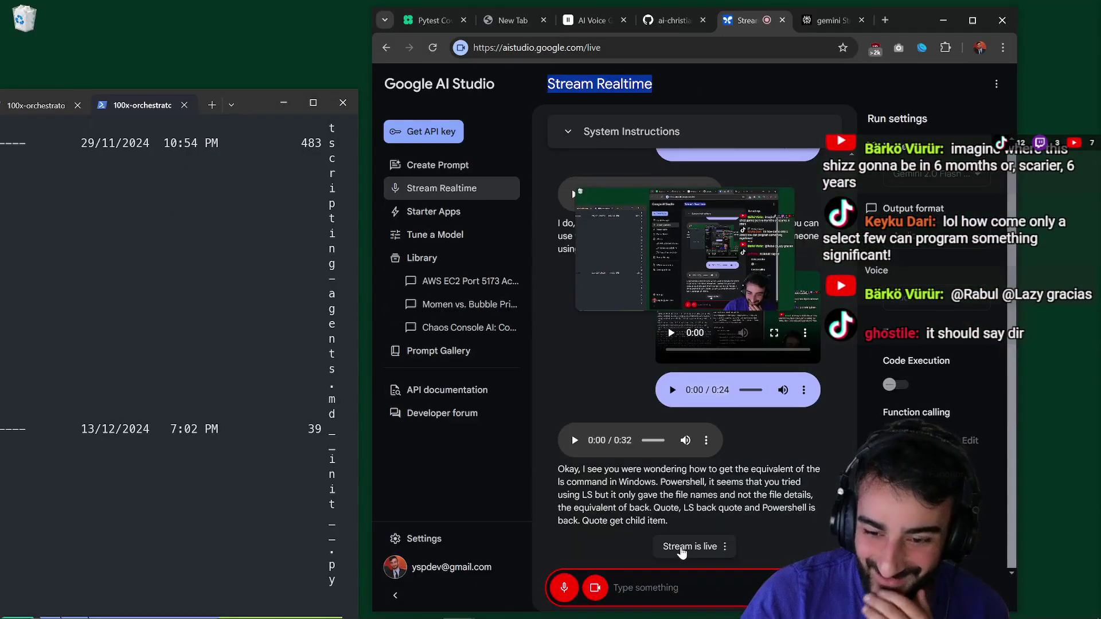
{"action": "left_click_drag", "start_coordinate": [612, 482], "coordinate": [695, 482]}
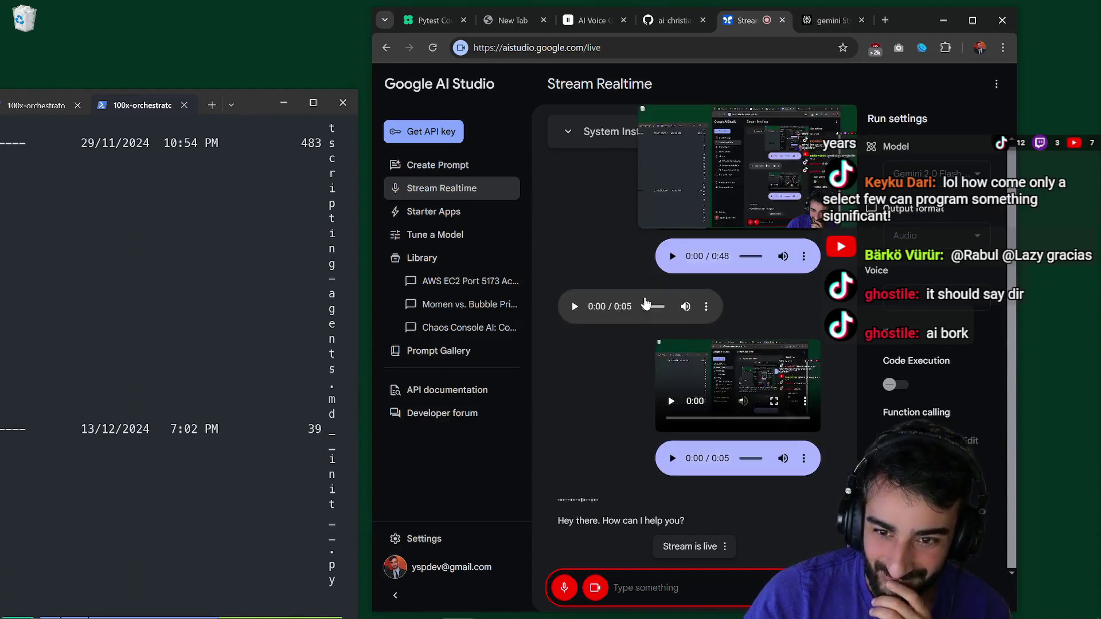
{"action": "left_click_drag", "start_coordinate": [265, 111], "coordinate": [332, 25]}
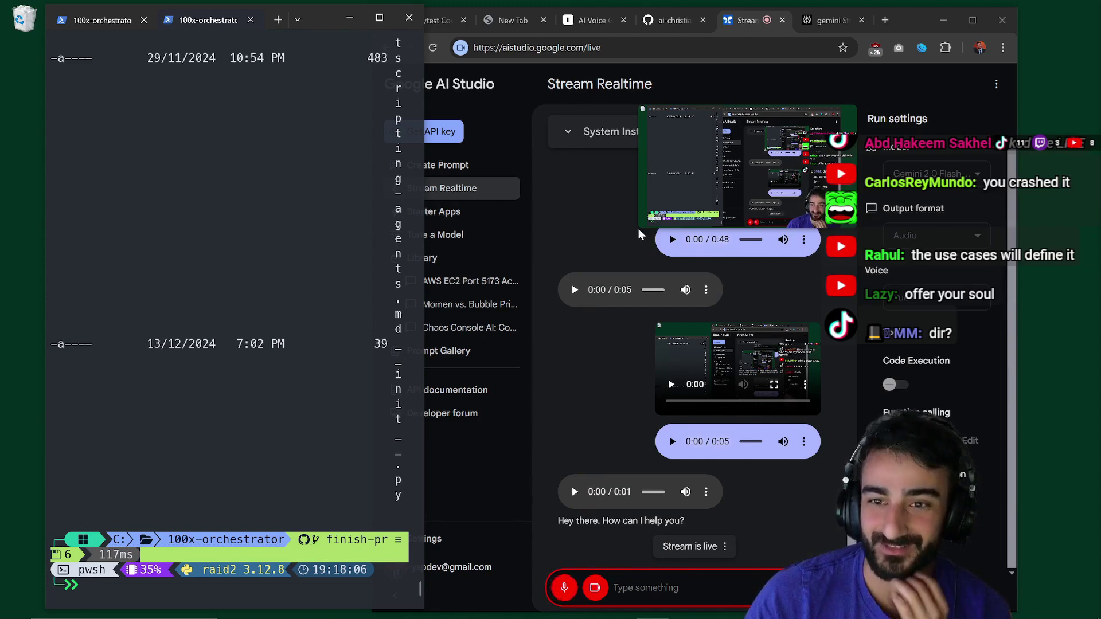
{"action": "left_click_drag", "start_coordinate": [721, 139], "coordinate": [720, 161]}
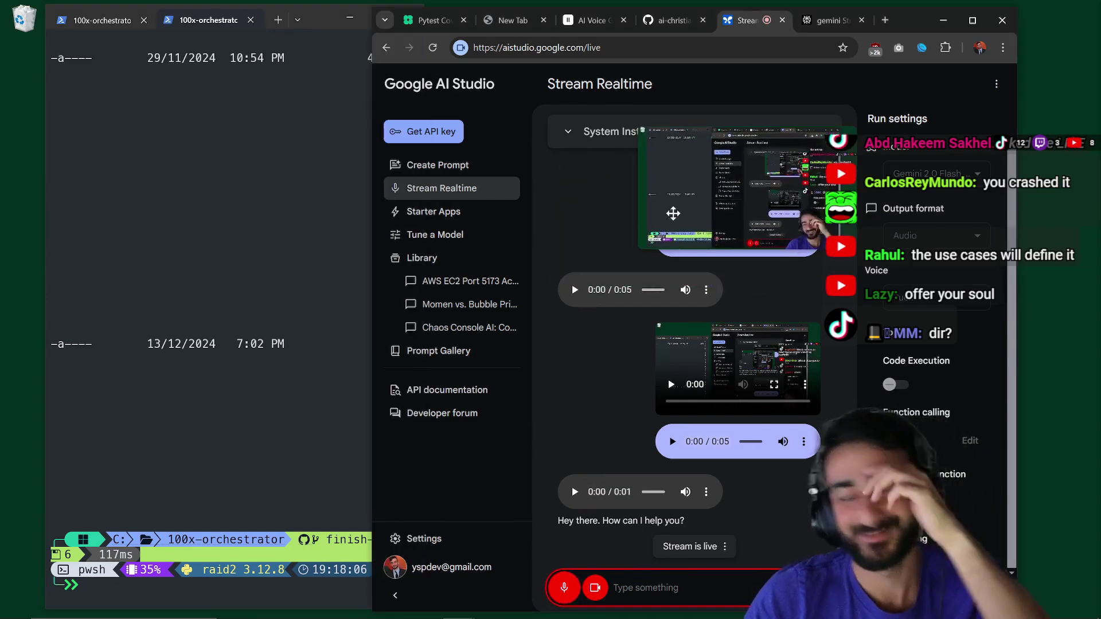
List C:\Programming\100x-orchestrator in the terminal with ls
{"action": "key", "text": "alt+Tab"}
{"action": "type", "text": "di"}
{"action": "key", "text": "BackSpace"}
{"action": "key", "text": "BackSpace"}
{"action": "type", "text": "ls"}
{"action": "key", "text": "Return"}
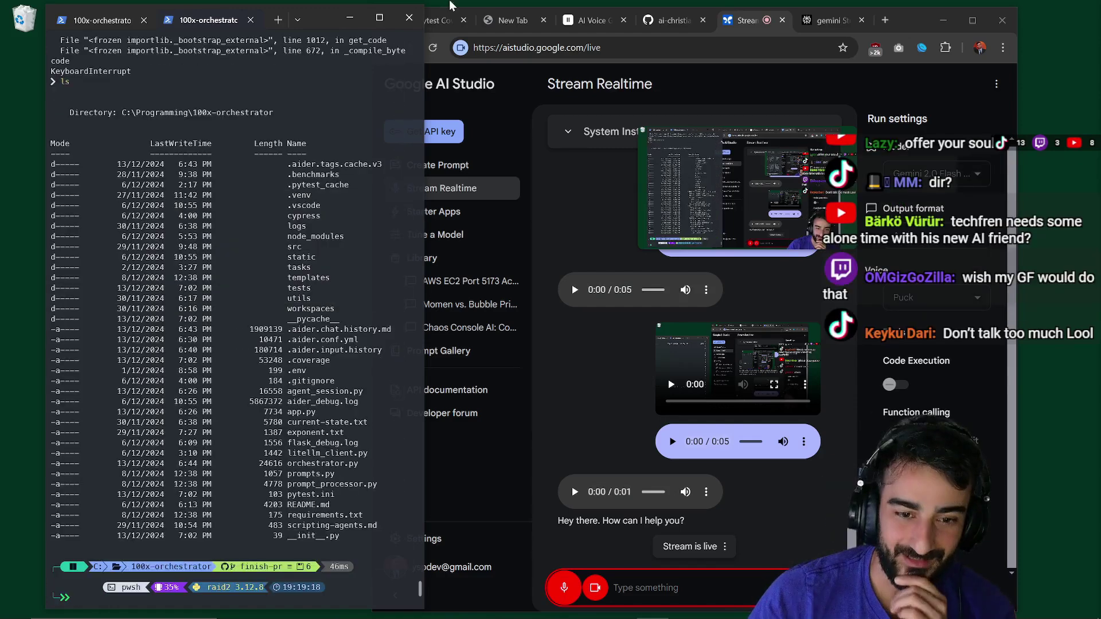
Close the second terminal tab, leaving the Exponent session, and bring AI Studio forward
{"action": "left_click", "coordinate": [251, 20]}
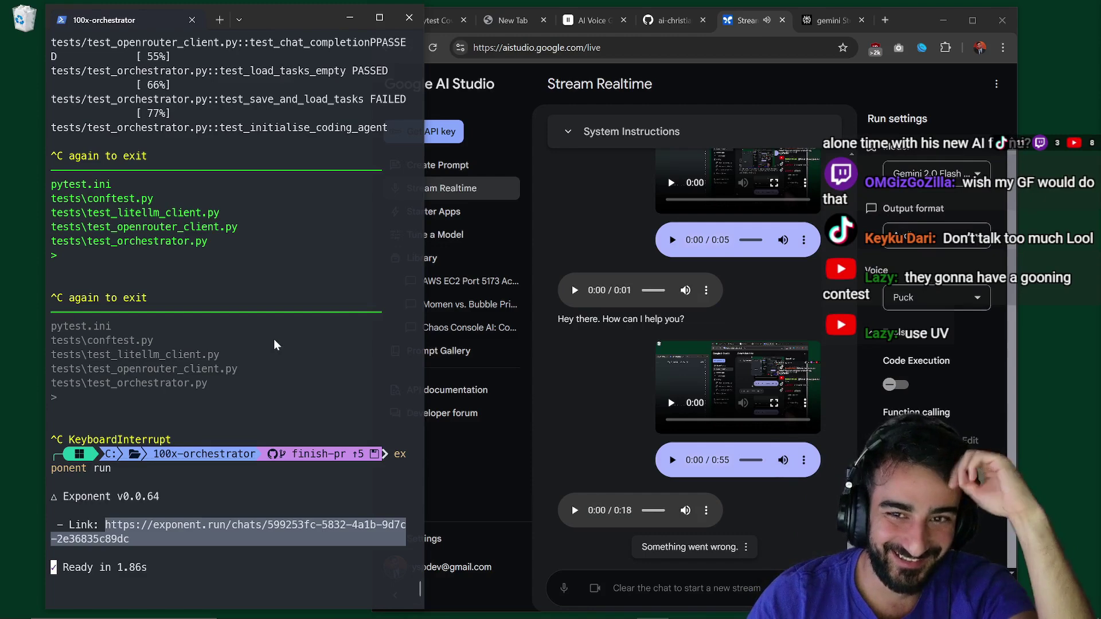
{"action": "left_click", "coordinate": [625, 429]}
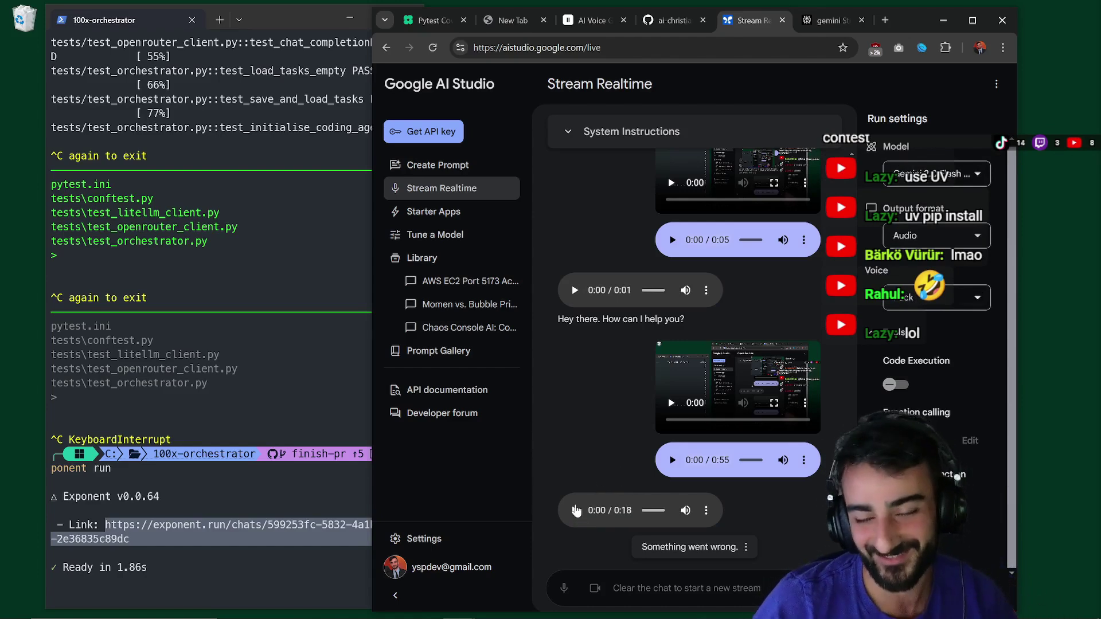
Play Gemini's 0:18 audio reply, resuming after each pause until it finishes
{"action": "left_click", "coordinate": [575, 510]}
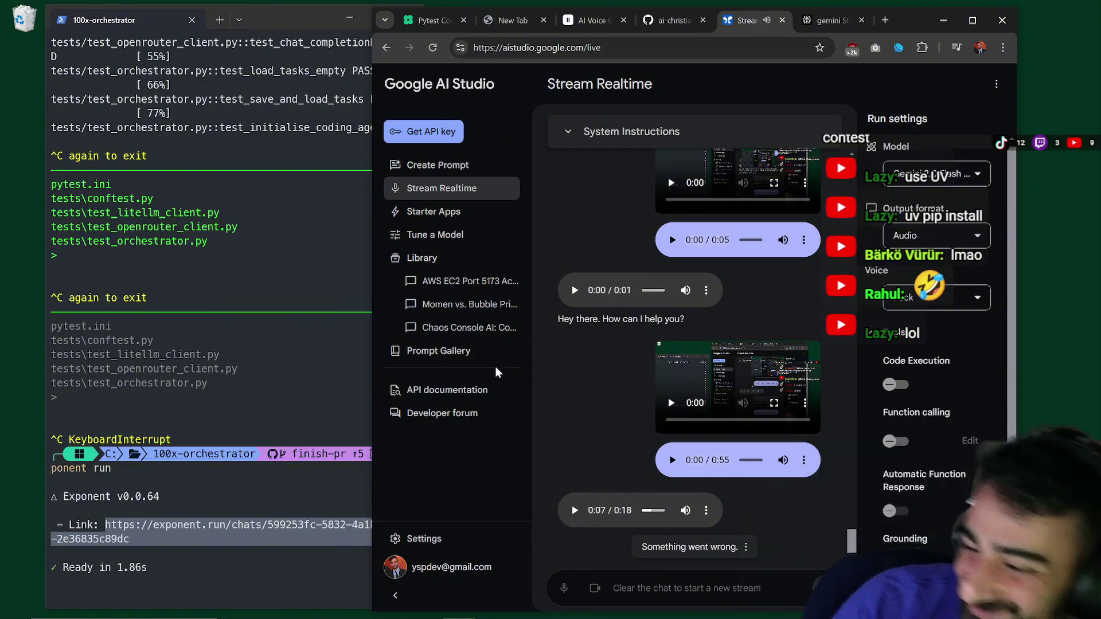
{"action": "left_click", "coordinate": [574, 511]}
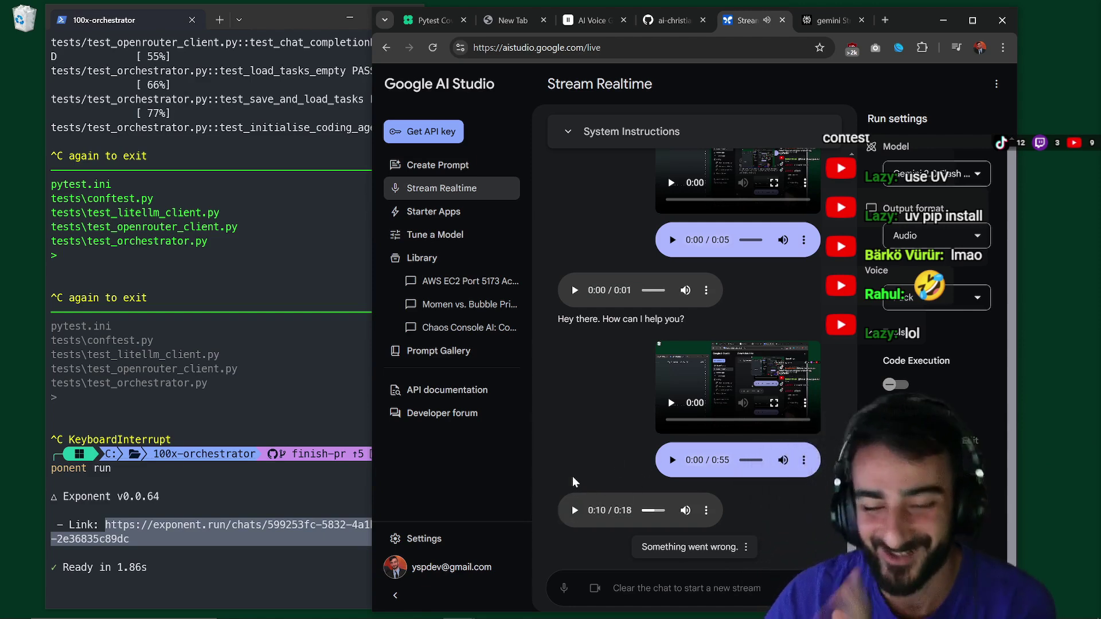
{"action": "left_click", "coordinate": [574, 510]}
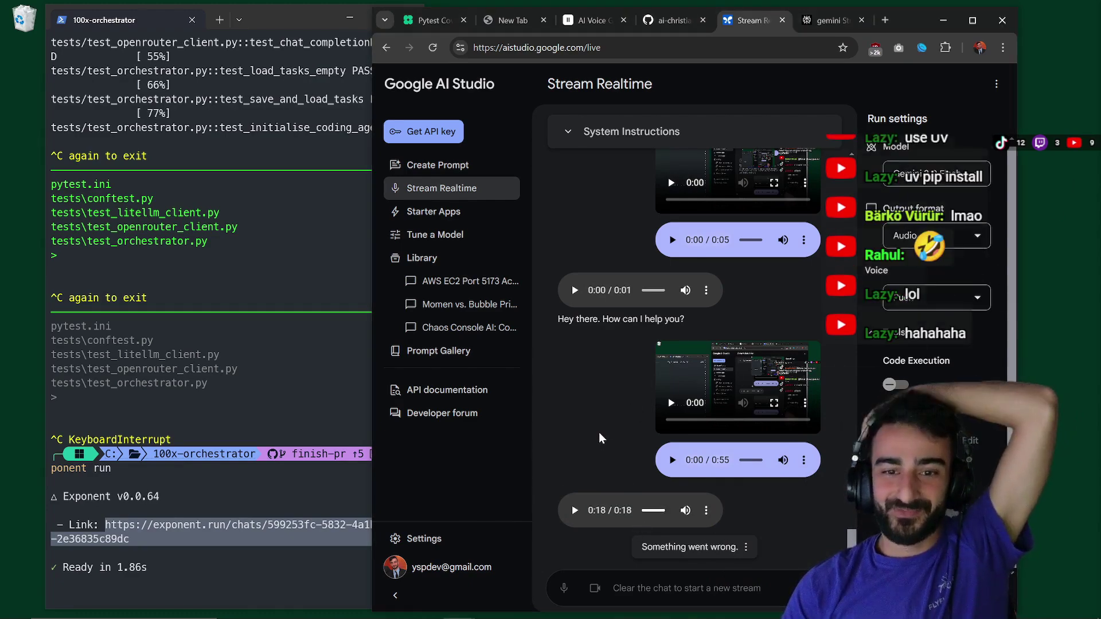
{"action": "scroll", "coordinate": [614, 429], "scroll_direction": "up", "scroll_amount": 15}
{"action": "scroll", "coordinate": [610, 425], "scroll_direction": "down", "scroll_amount": 15}
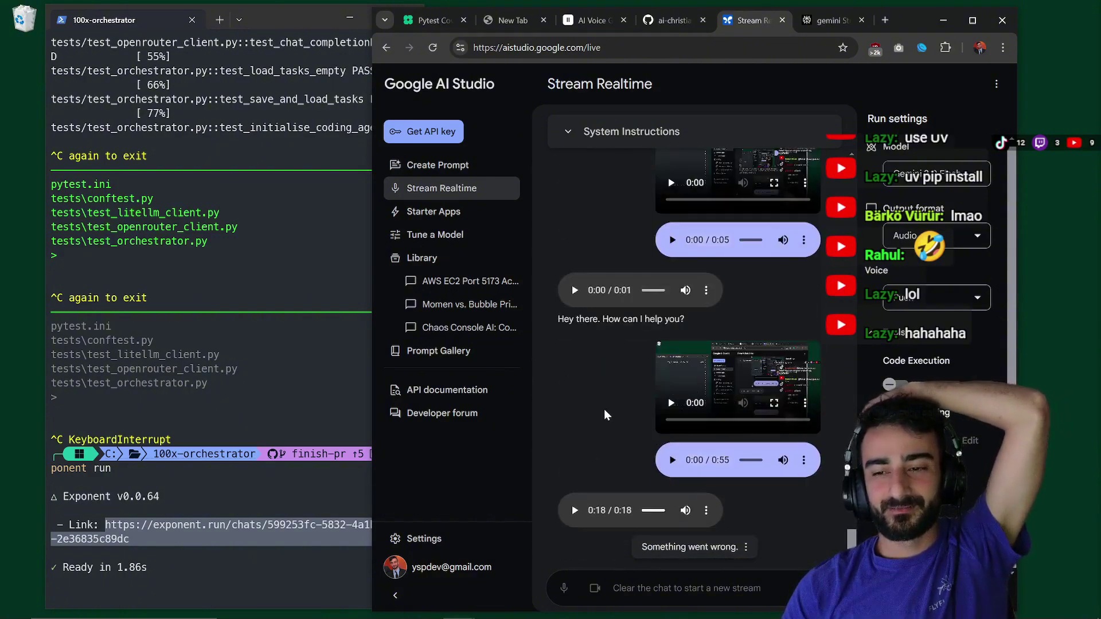
Search Perplexity for 'chatgpt live stream today', then glance at Discord's #general channel
{"action": "left_click", "coordinate": [688, 47]}
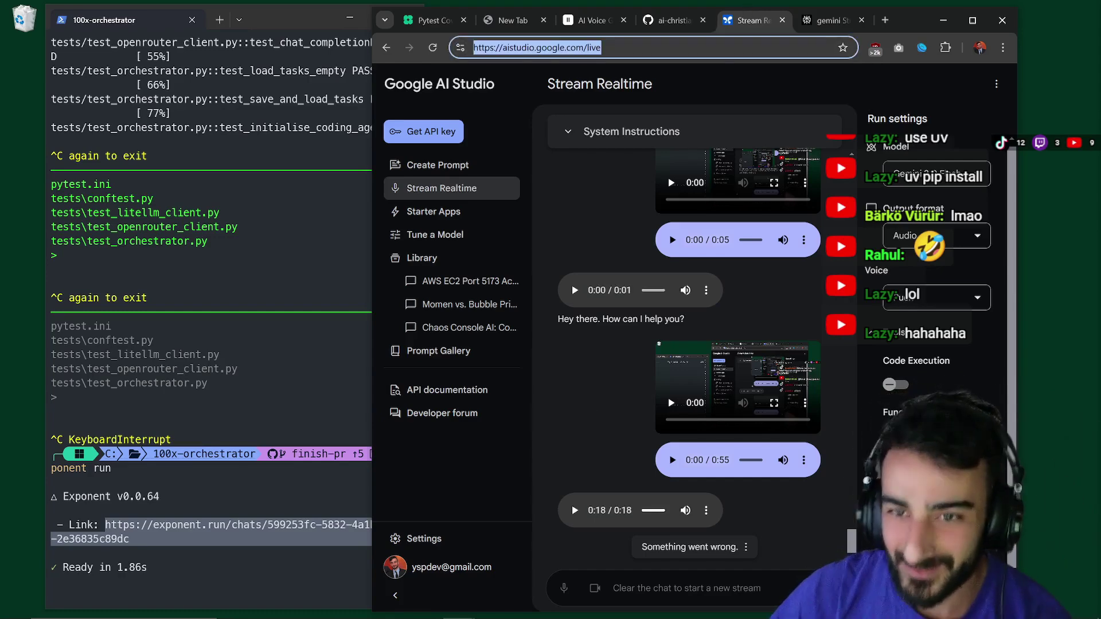
{"action": "type", "text": "chatgpt s"}
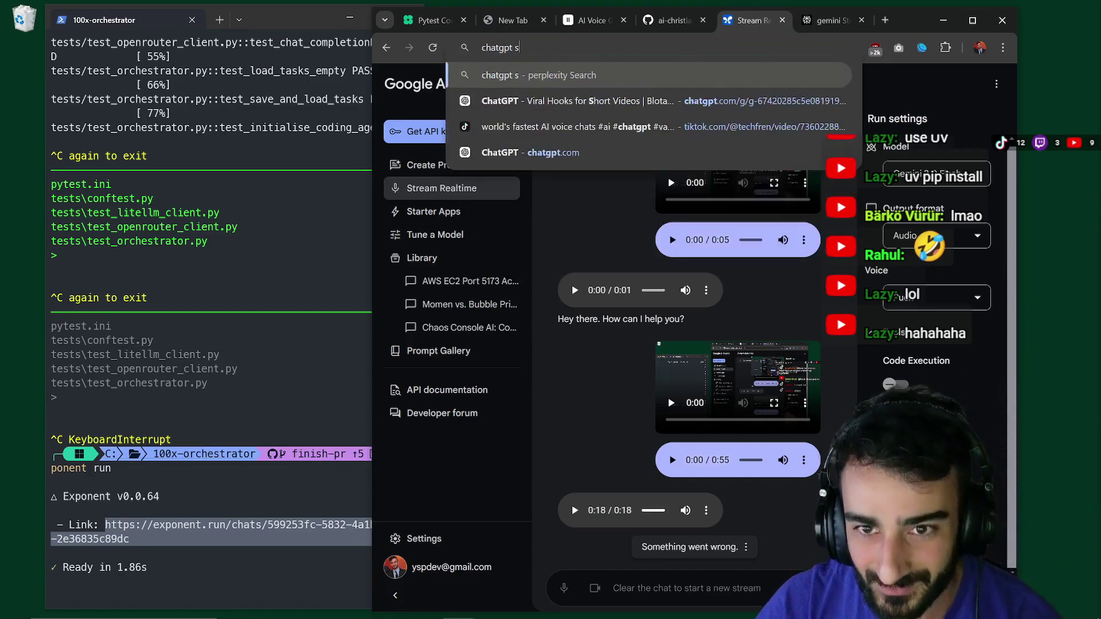
{"action": "key", "text": "BackSpace"}
{"action": "type", "text": "live stream today"}
{"action": "key", "text": "Return"}
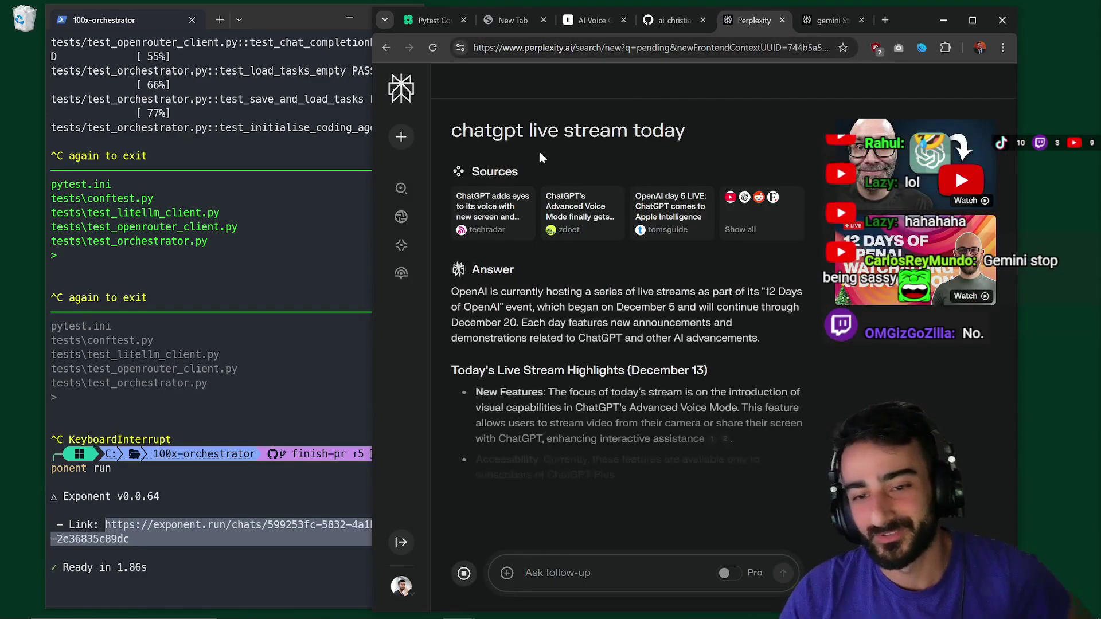
{"action": "scroll", "coordinate": [665, 298], "scroll_direction": "up", "scroll_amount": 8}
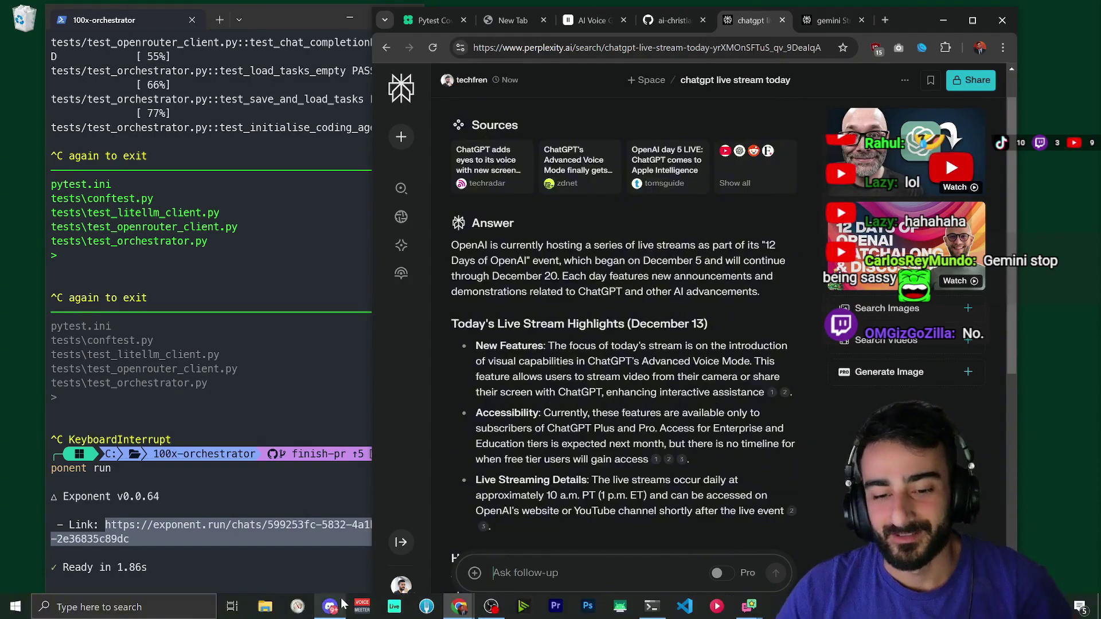
{"action": "left_click", "coordinate": [331, 606]}
Open the shared YouTube clip, switch to the full Day 6 video, and play it fullscreen
{"action": "left_click", "coordinate": [459, 291]}
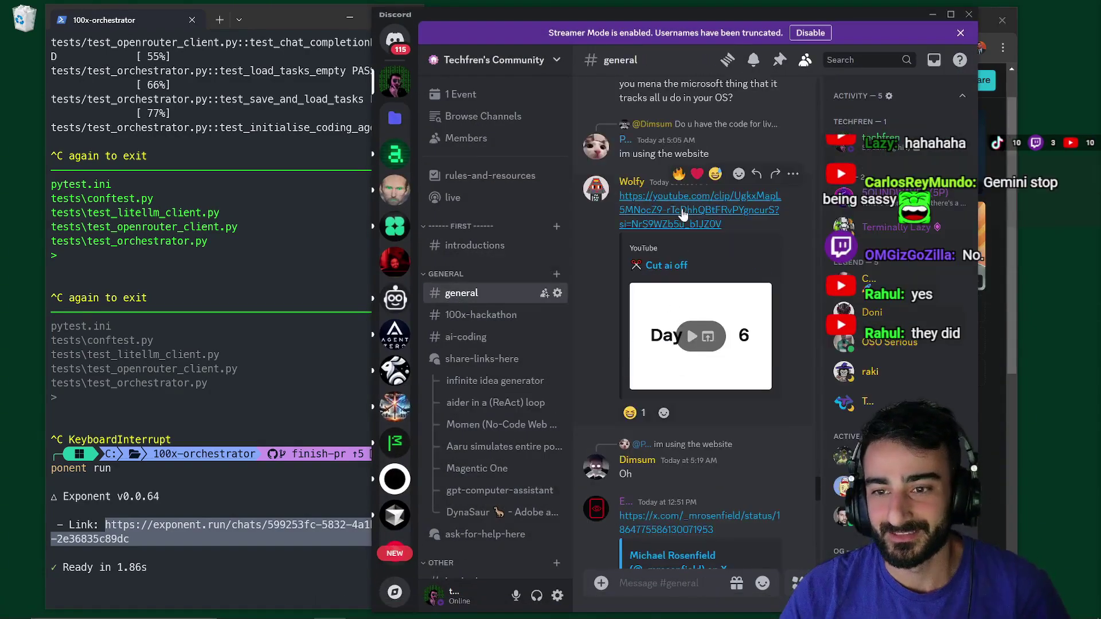
{"action": "left_click", "coordinate": [331, 606]}
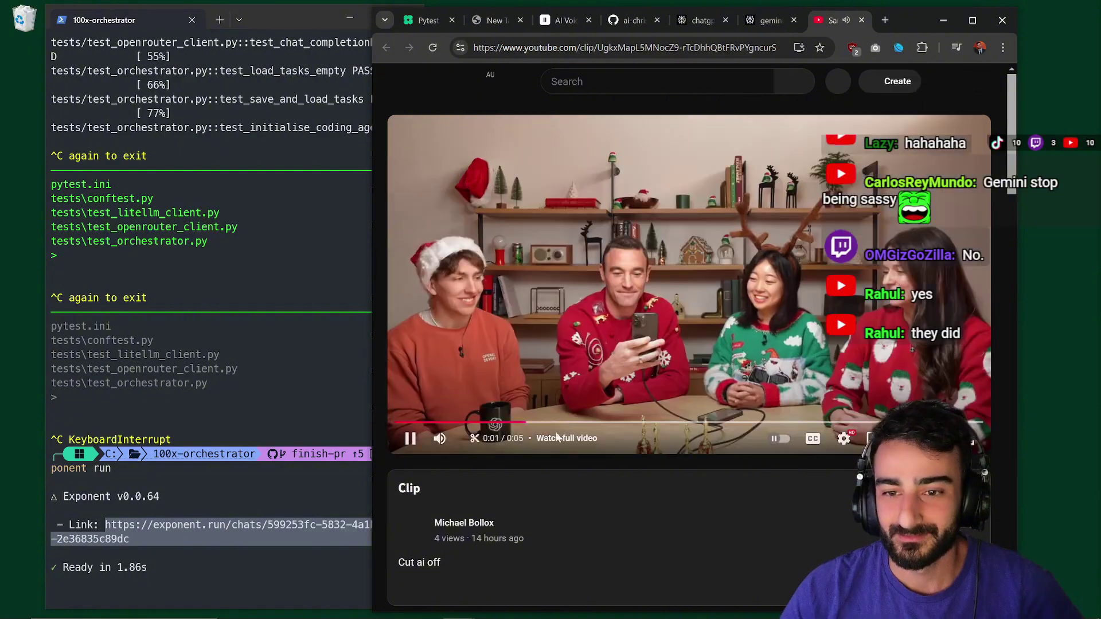
{"action": "left_click", "coordinate": [556, 439]}
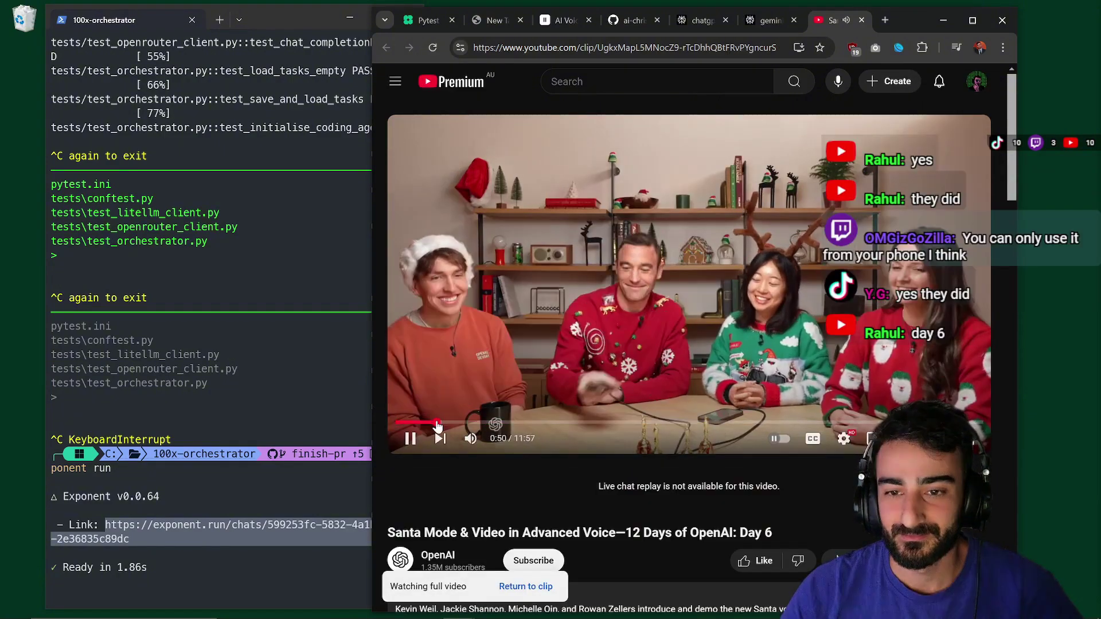
{"action": "key", "text": "f"}
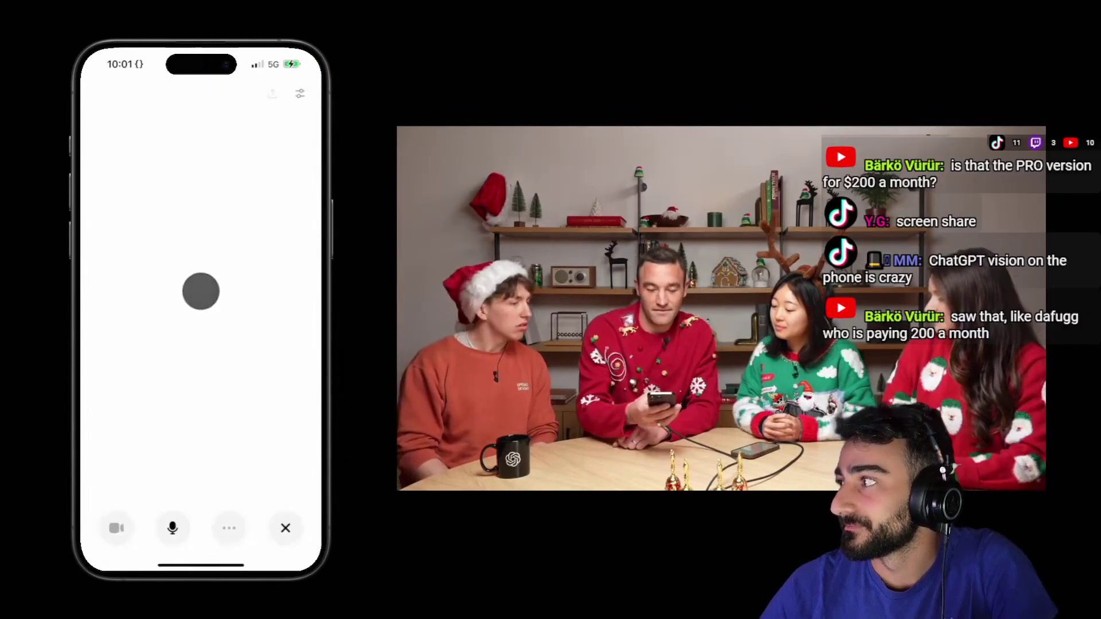
Pause and resume the video, mute it at 1:20, and leave fullscreen
{"action": "left_click", "coordinate": [639, 235]}
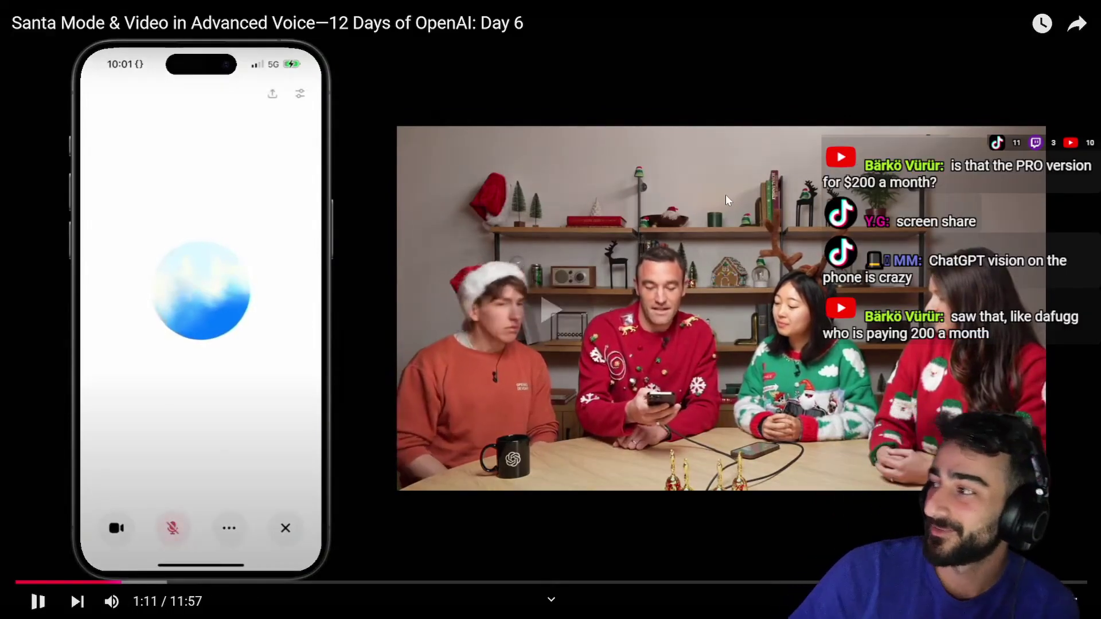
{"action": "left_click", "coordinate": [708, 285]}
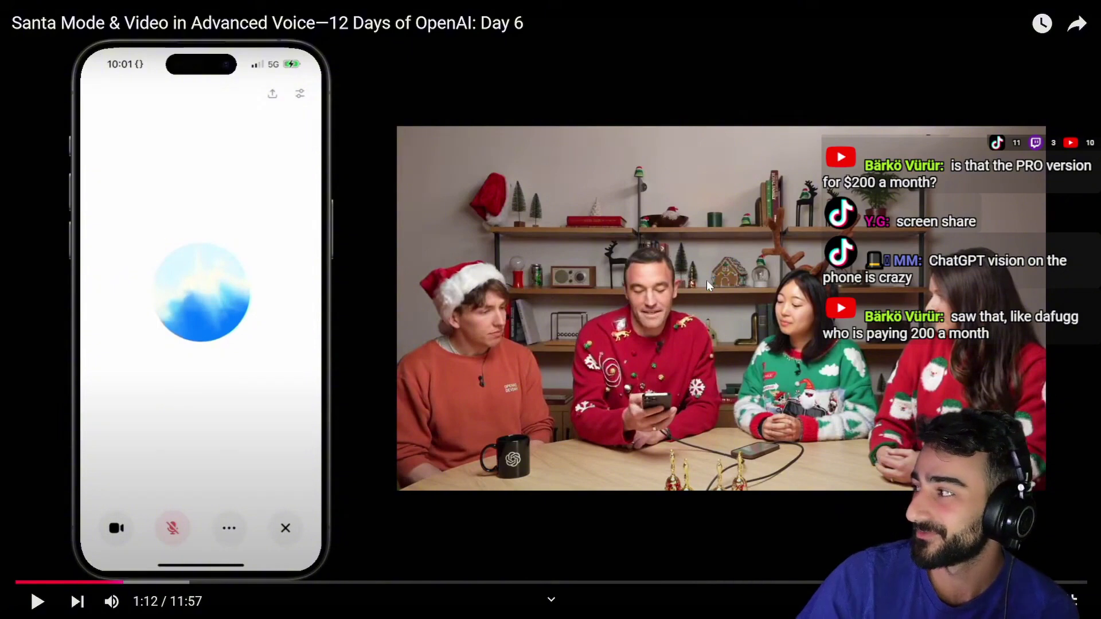
{"action": "left_click", "coordinate": [707, 282]}
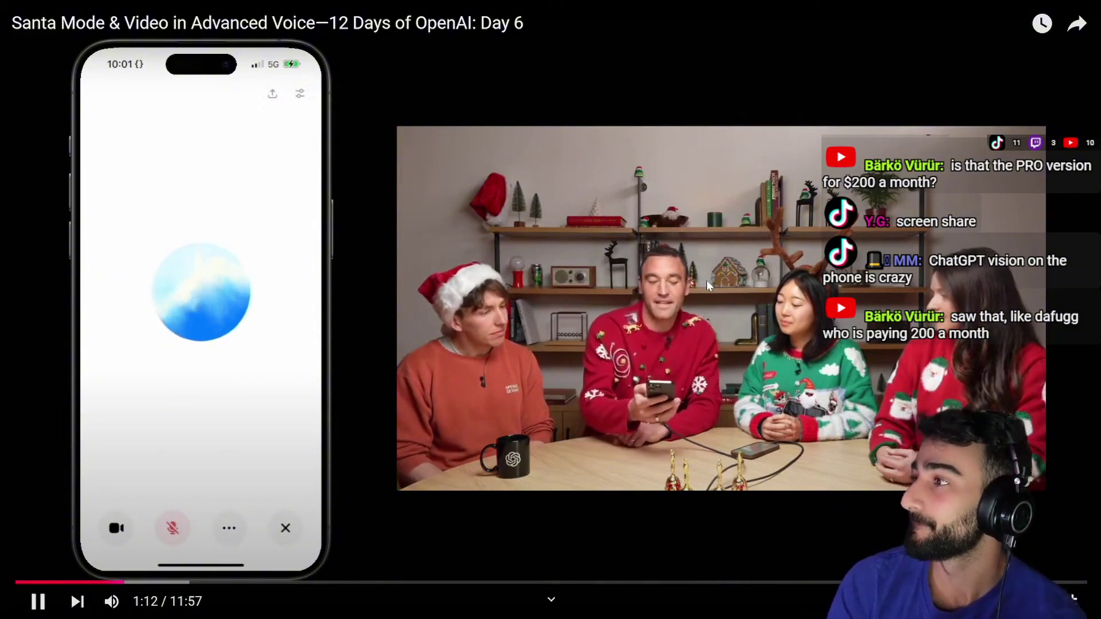
{"action": "left_click", "coordinate": [716, 251]}
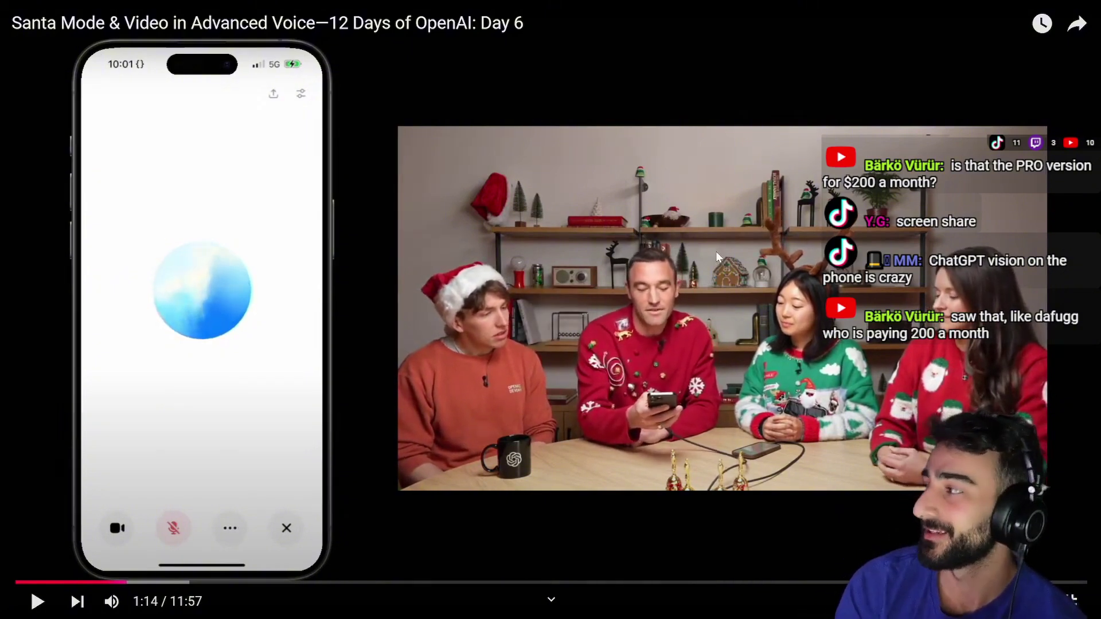
{"action": "left_click", "coordinate": [679, 187]}
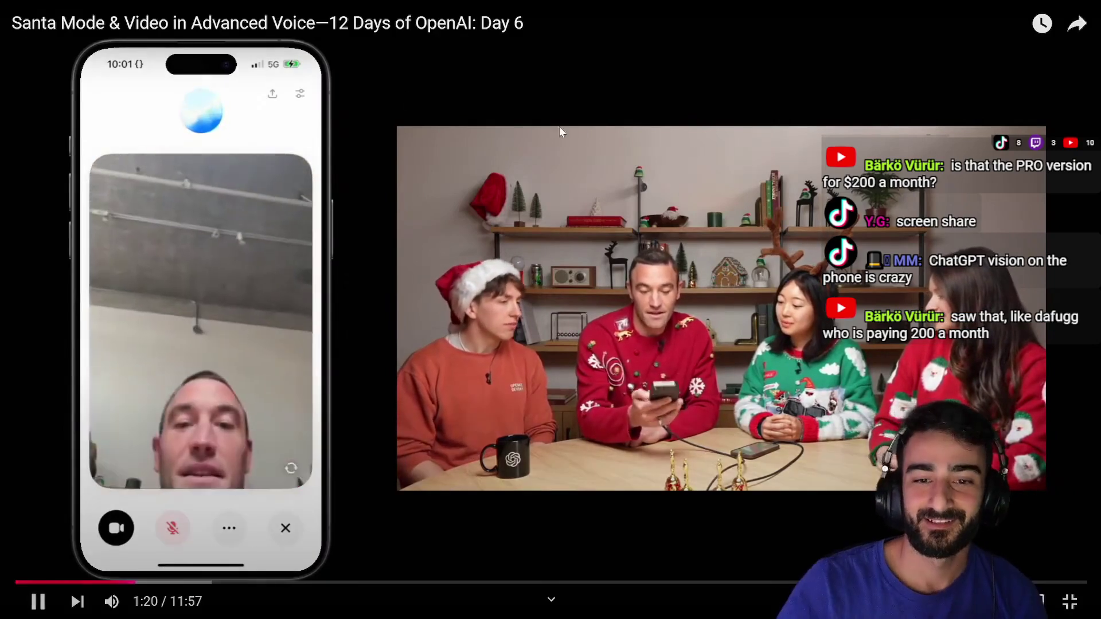
{"action": "left_click", "coordinate": [177, 449]}
{"action": "left_click", "coordinate": [112, 601]}
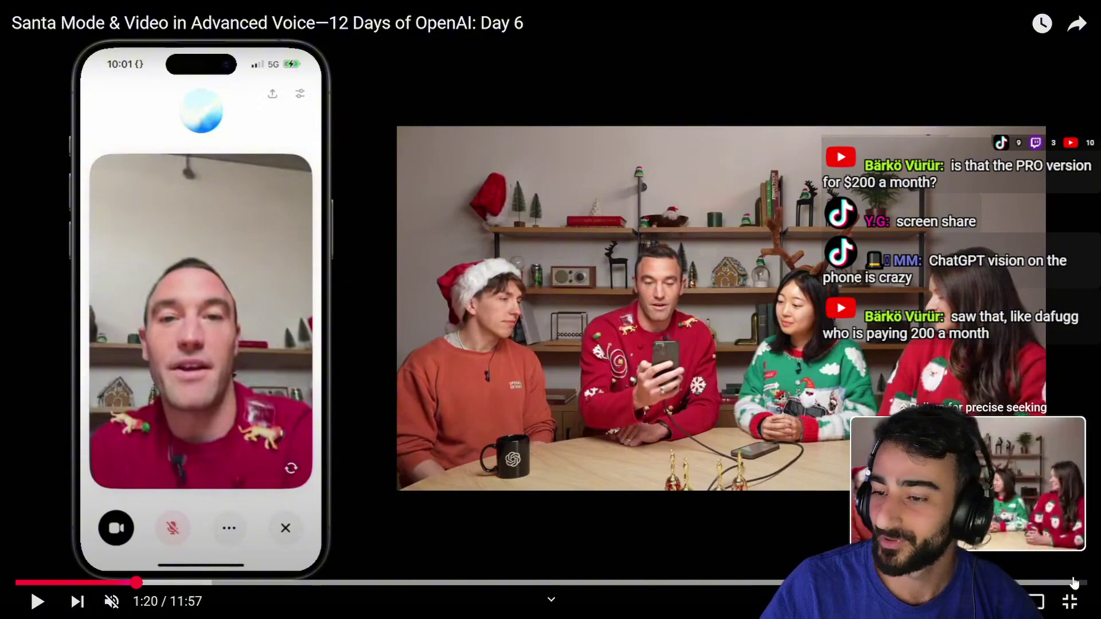
{"action": "double_click", "coordinate": [607, 266]}
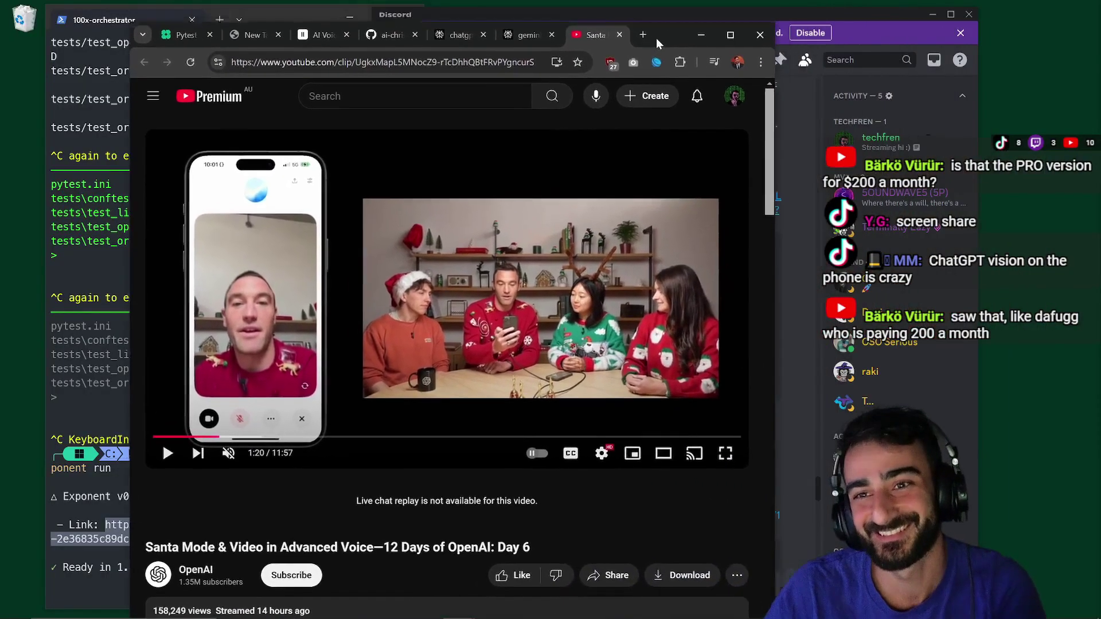
Close the YouTube tab and the leftover Gemini and ChatGPT tabs
{"action": "left_click", "coordinate": [598, 16]}
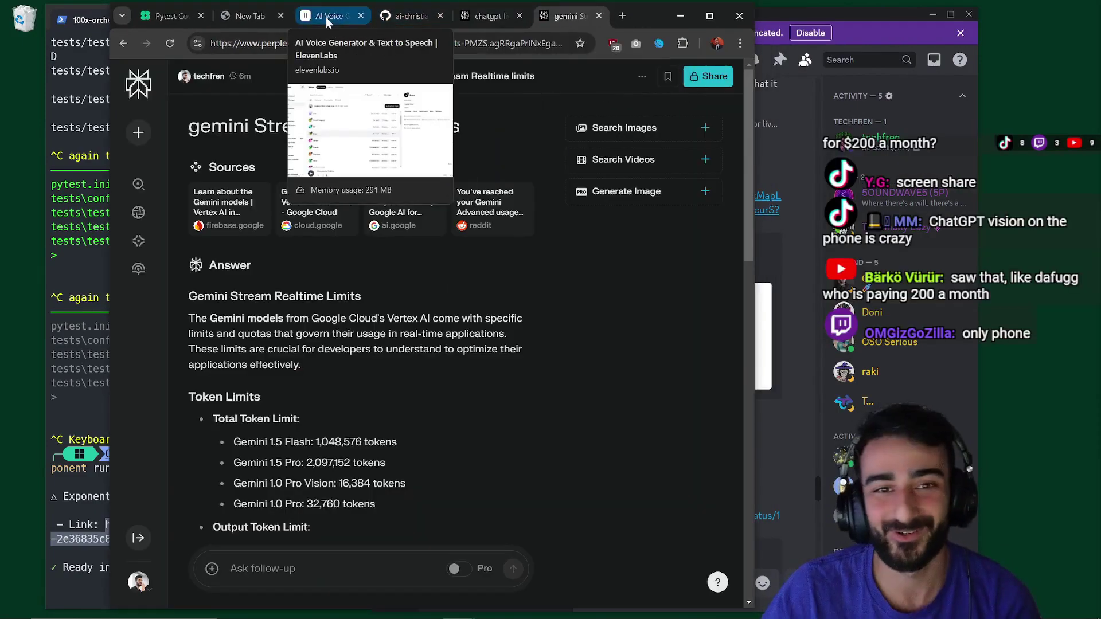
{"action": "left_click", "coordinate": [598, 16]}
{"action": "left_click", "coordinate": [519, 16]}
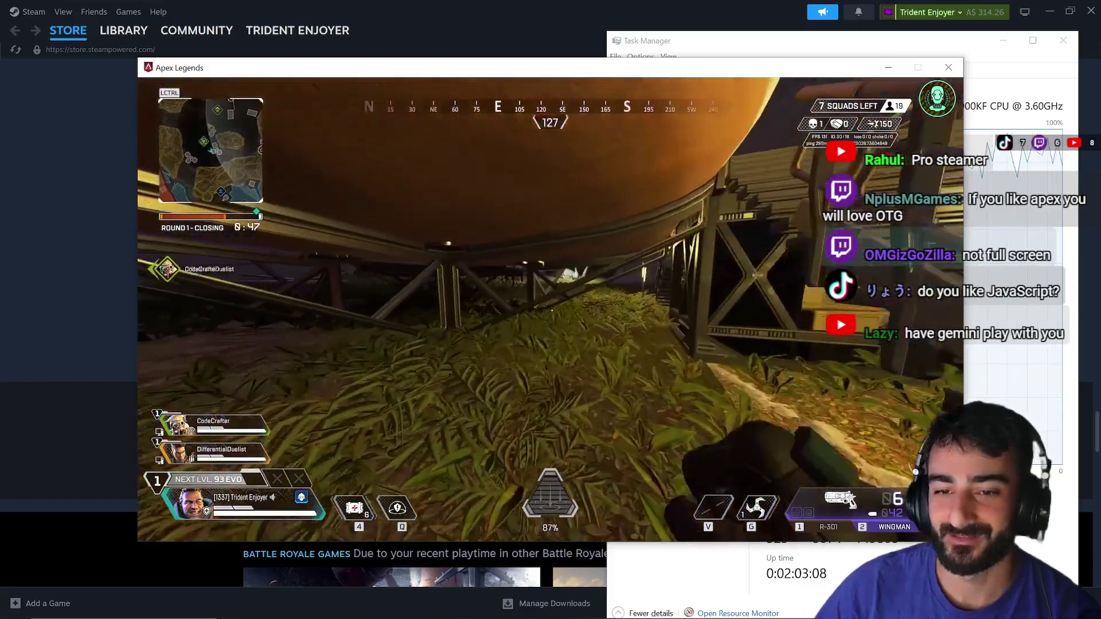
Bring Chrome forward over the game and switch to the Stream Realtime page
{"action": "key", "text": "super"}
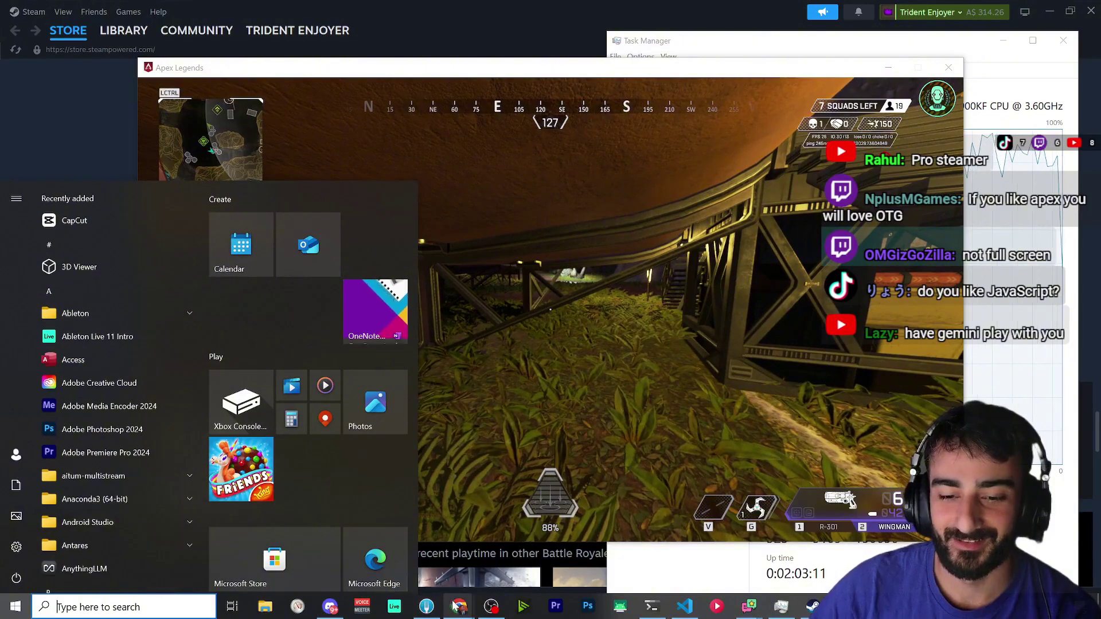
{"action": "mouse_move", "coordinate": [458, 606]}
{"action": "left_click", "coordinate": [571, 542]}
{"action": "type", "text": "gemi"}
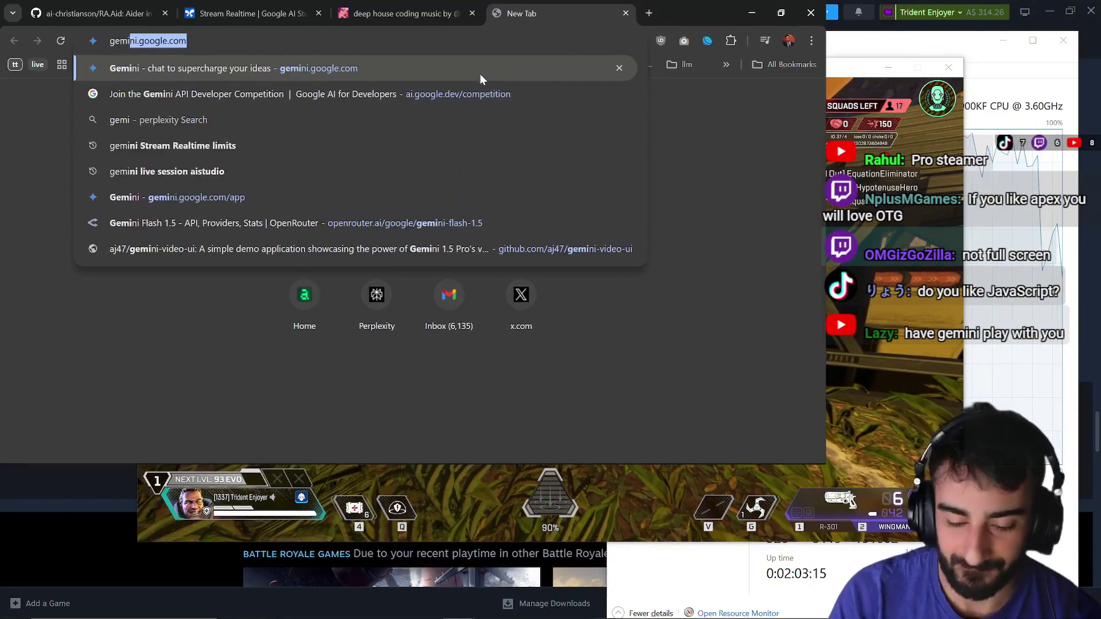
{"action": "key", "text": "Return"}
{"action": "key", "text": "ctrl+w"}
{"action": "left_click", "coordinate": [252, 12]}
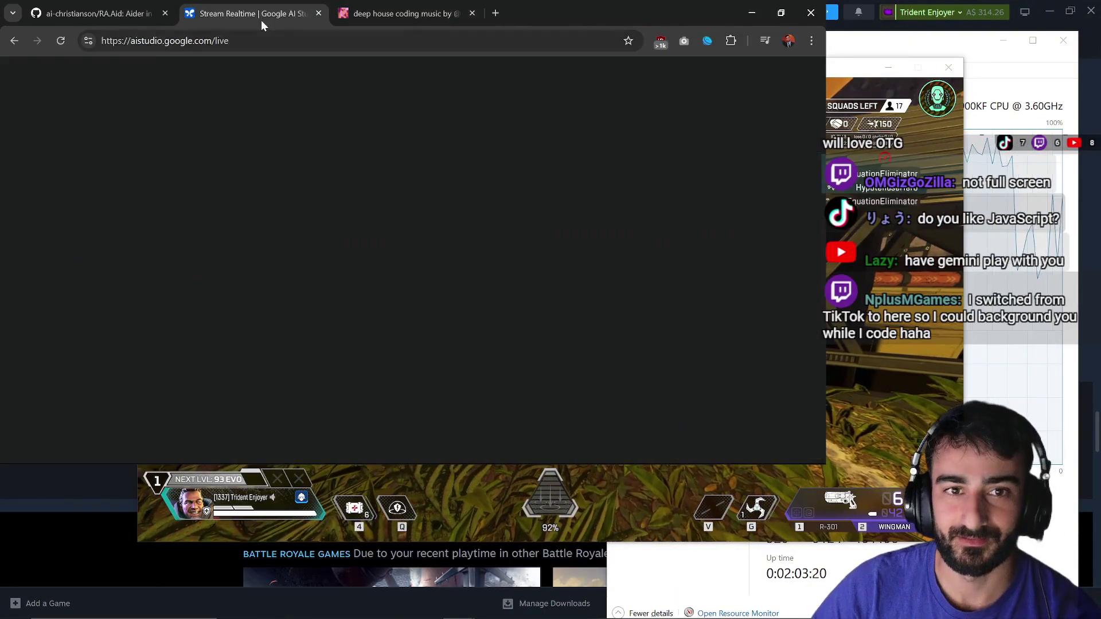
Share the Apex Legends window as screen input in Stream Realtime
{"action": "left_click", "coordinate": [222, 440]}
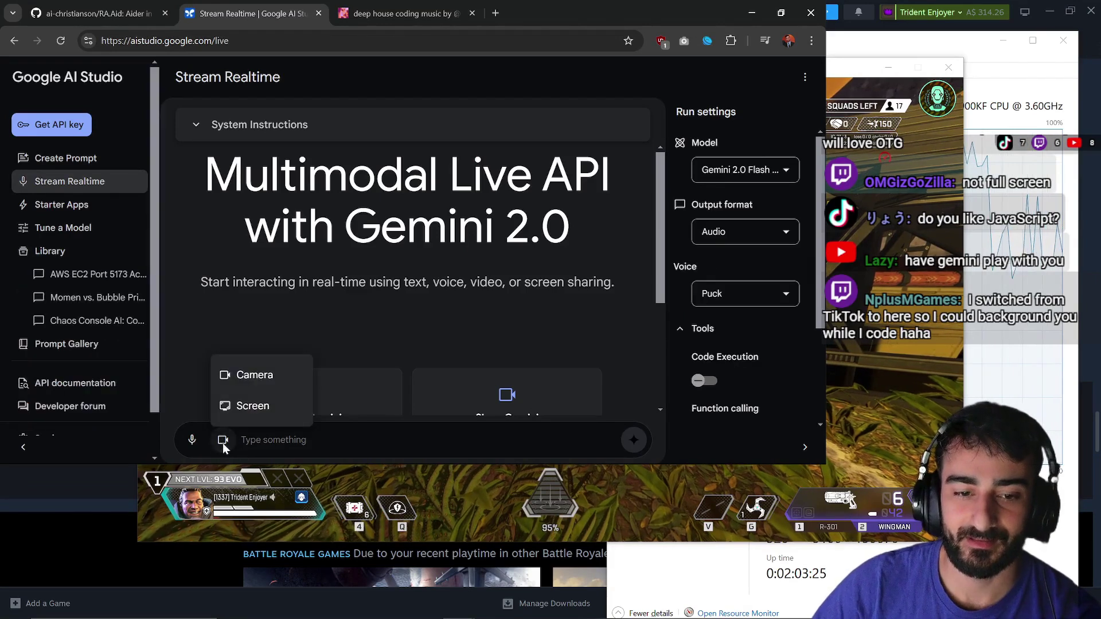
{"action": "left_click", "coordinate": [247, 405]}
{"action": "left_click", "coordinate": [400, 218]}
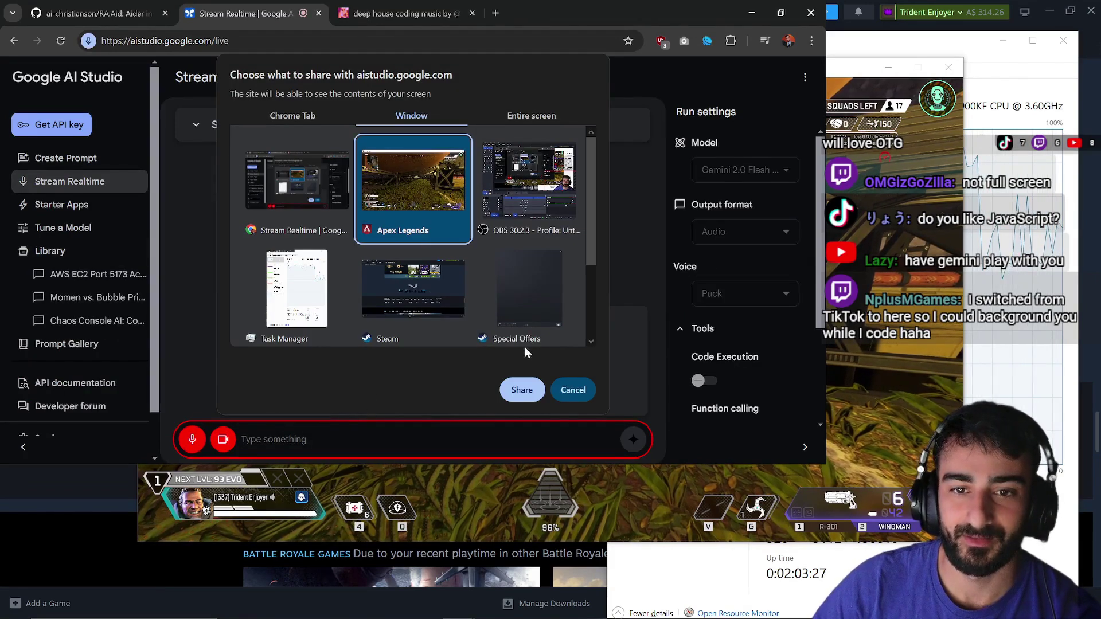
{"action": "left_click", "coordinate": [523, 390]}
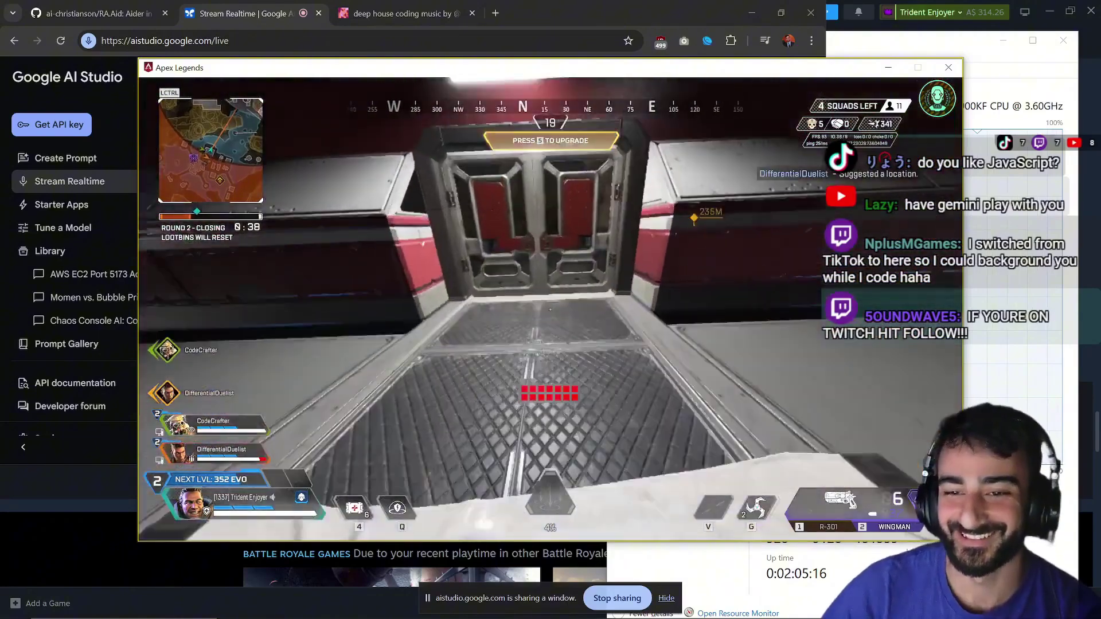
Check the inventory, then craft ammo at the replicator and close the menu
{"action": "key", "text": "Tab"}
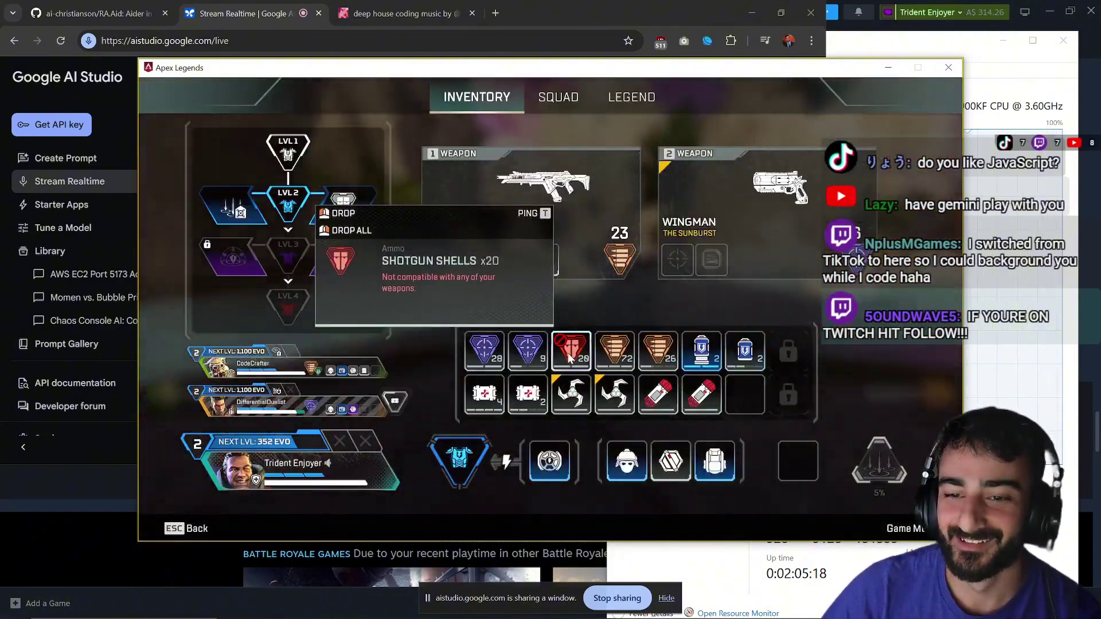
{"action": "key", "text": "Tab"}
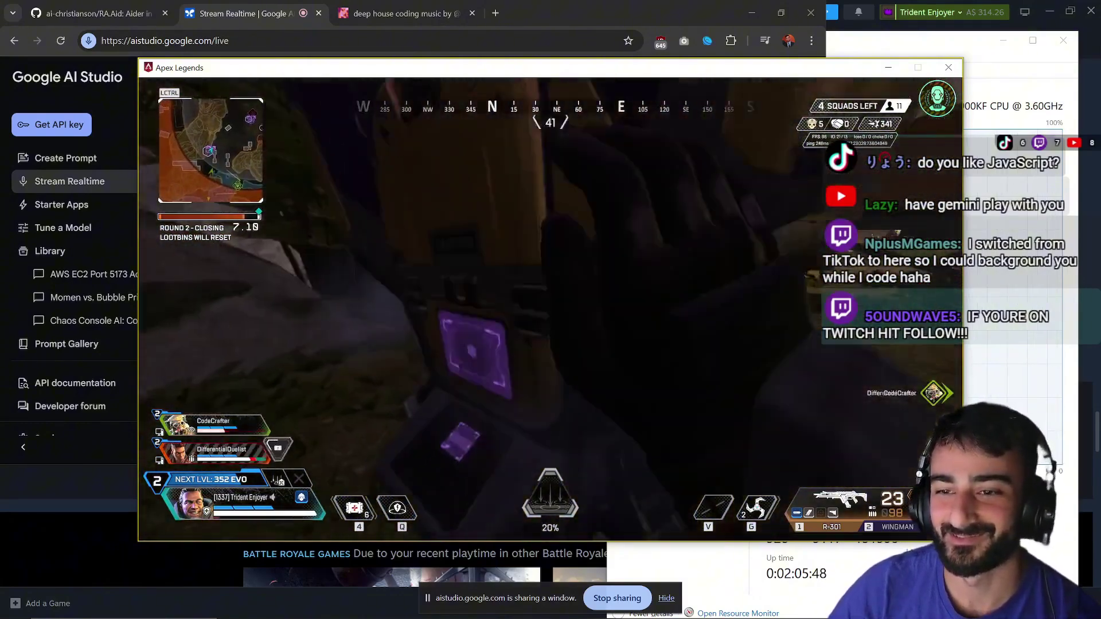
{"action": "key", "text": "e"}
{"action": "left_click", "coordinate": [551, 309]}
{"action": "key", "text": "Tab"}
{"action": "key", "text": "Tab"}
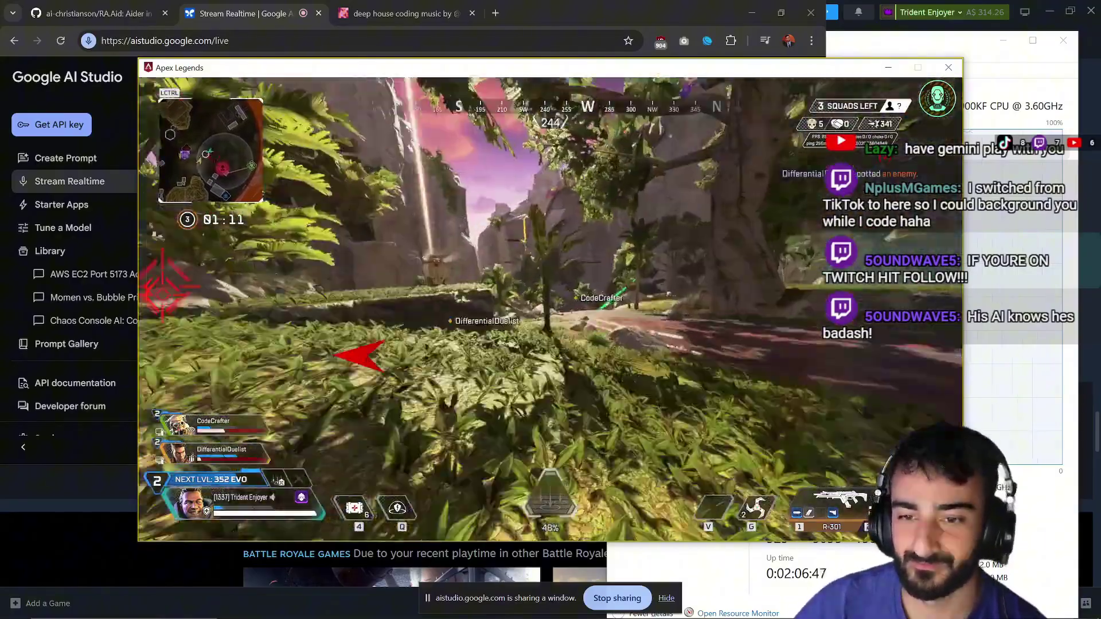
Fight the final squads with the R-301, heal with a Syringe, loot the EVO cache, and take Champion
{"action": "key", "text": "1"}
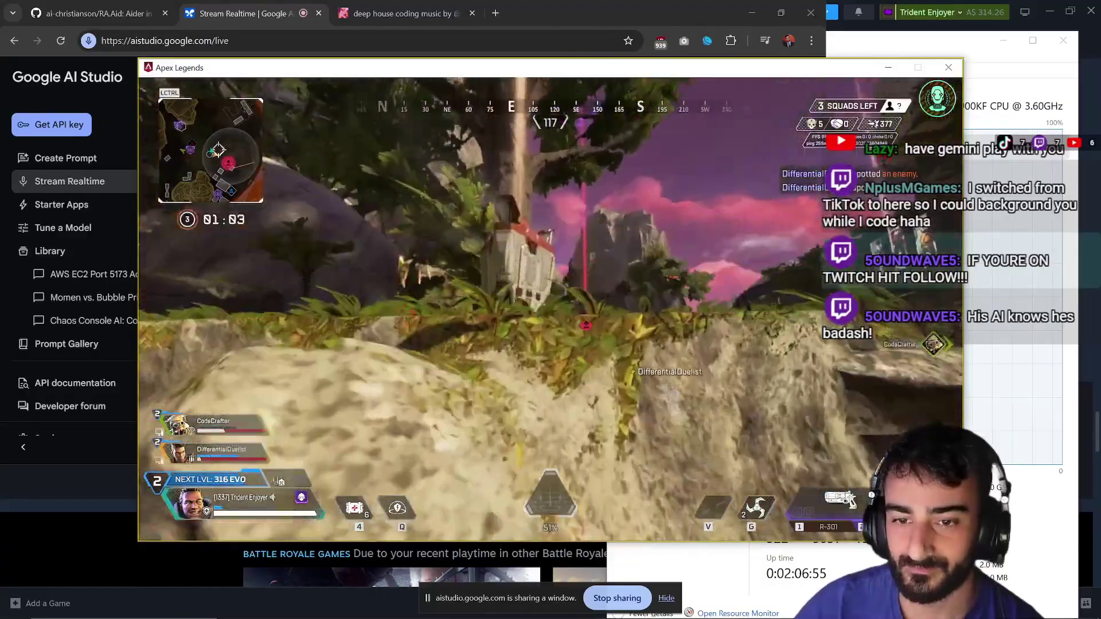
{"action": "key", "text": "w"}
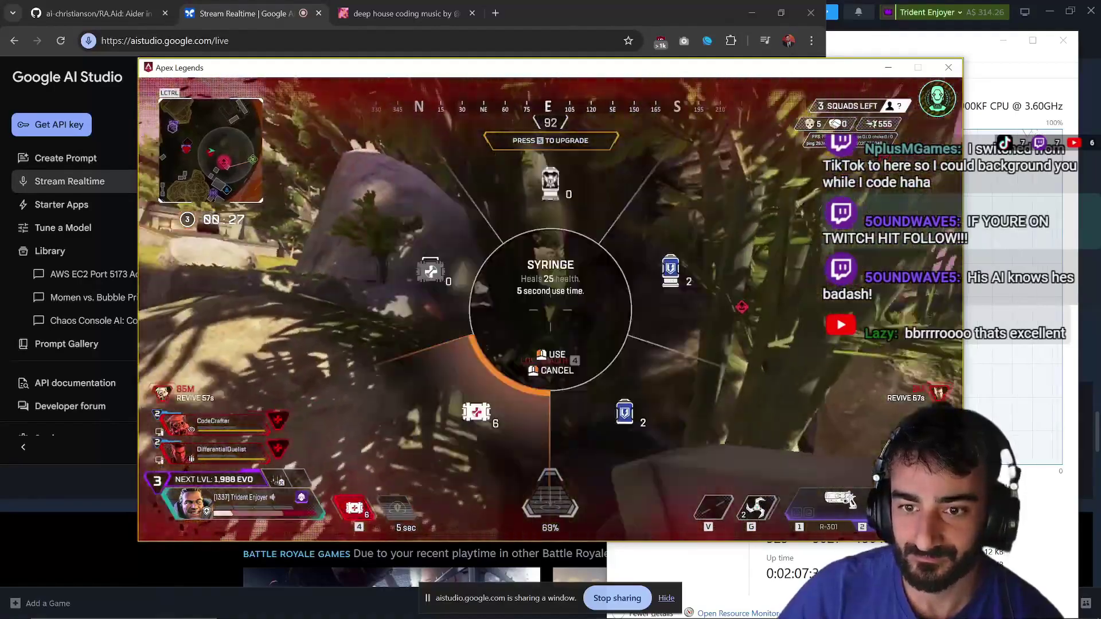
{"action": "key", "text": "4"}
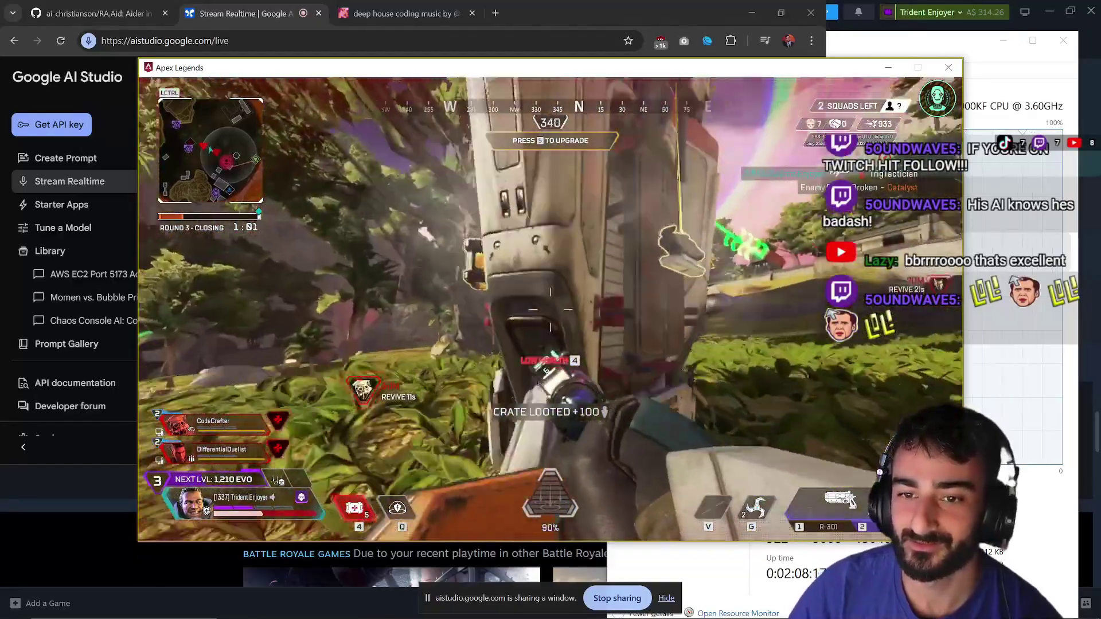
{"action": "key", "text": "e"}
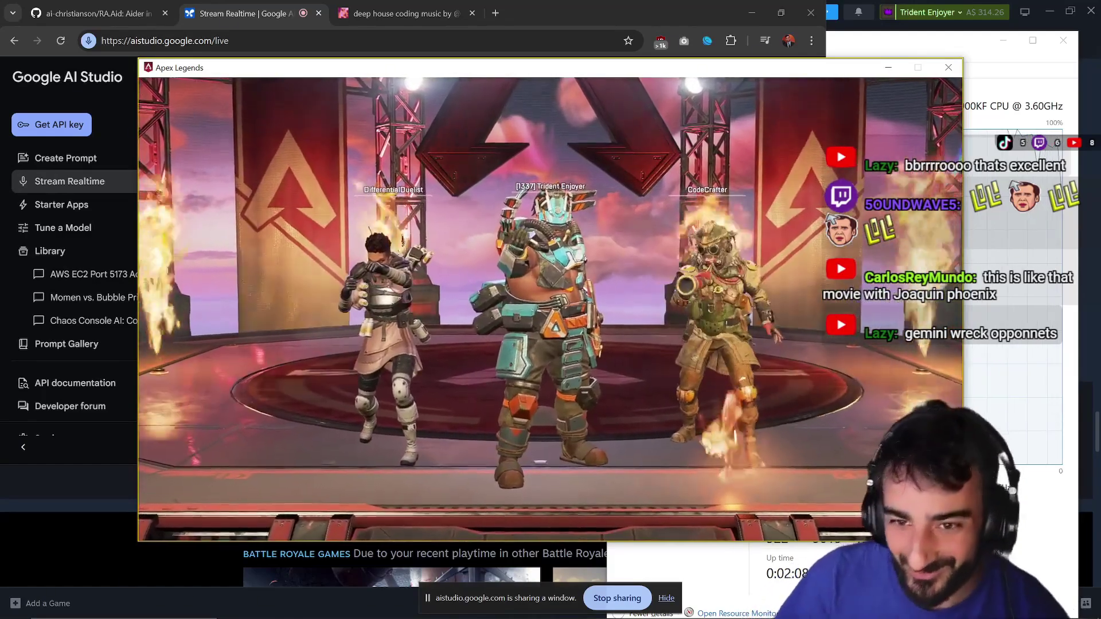
Open the Windows Start menu over the Apex Legends Champion podium
{"action": "key", "text": "super"}
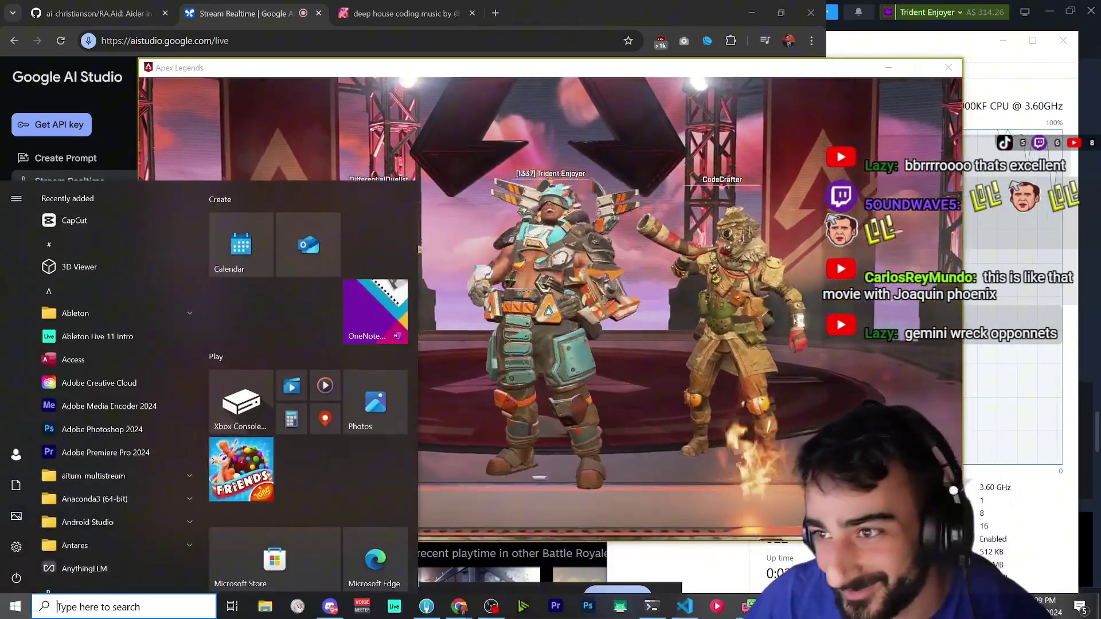